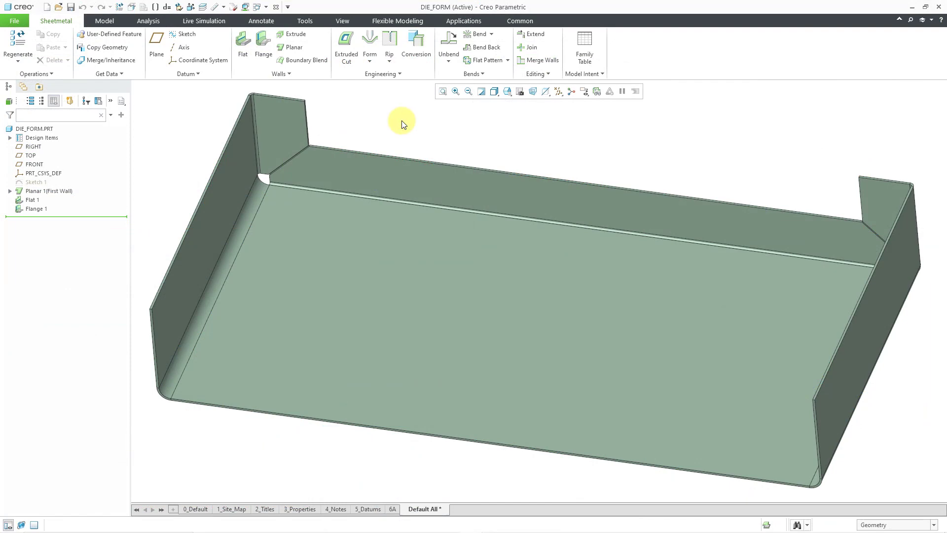
Step: Start a punch form using close_flat_louver_form_mm.prt from the Punch Form Library as the source model
left_click(371, 62)
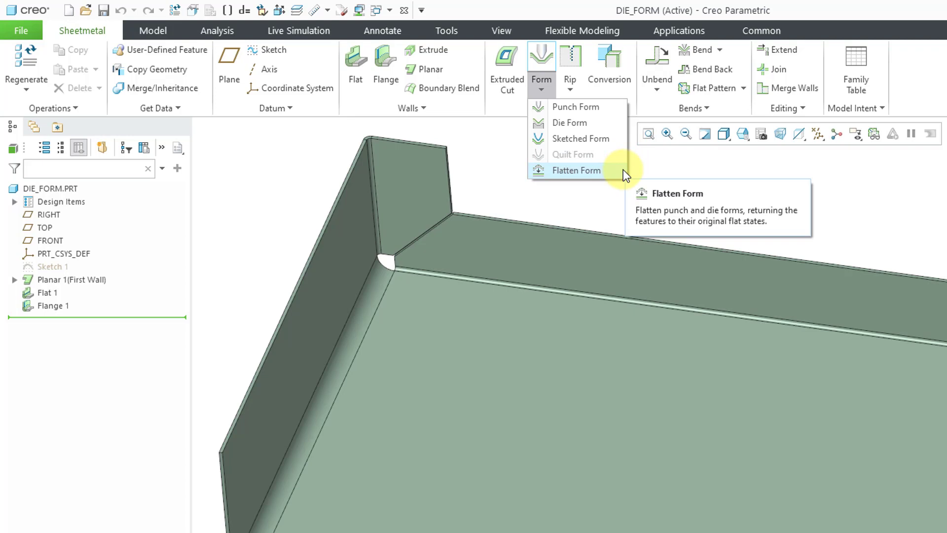
left_click(604, 109)
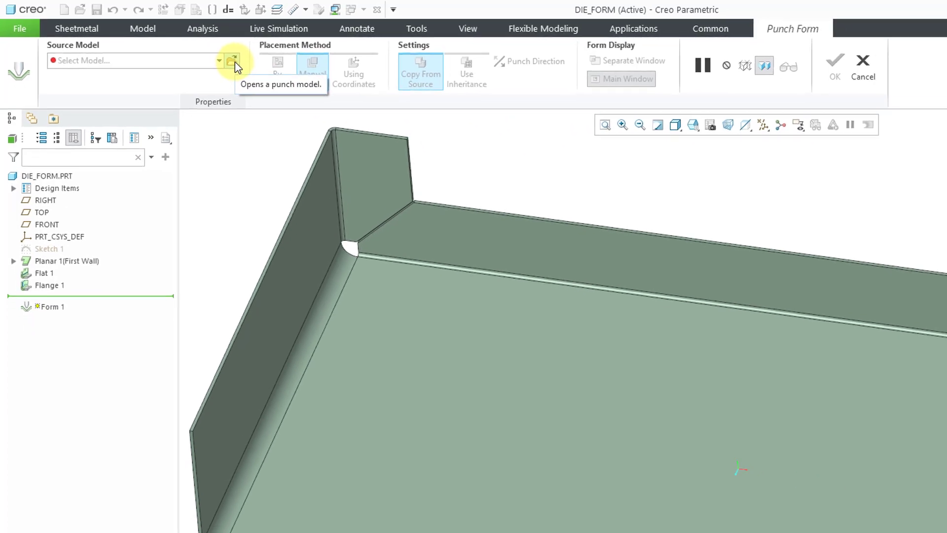
left_click(205, 54)
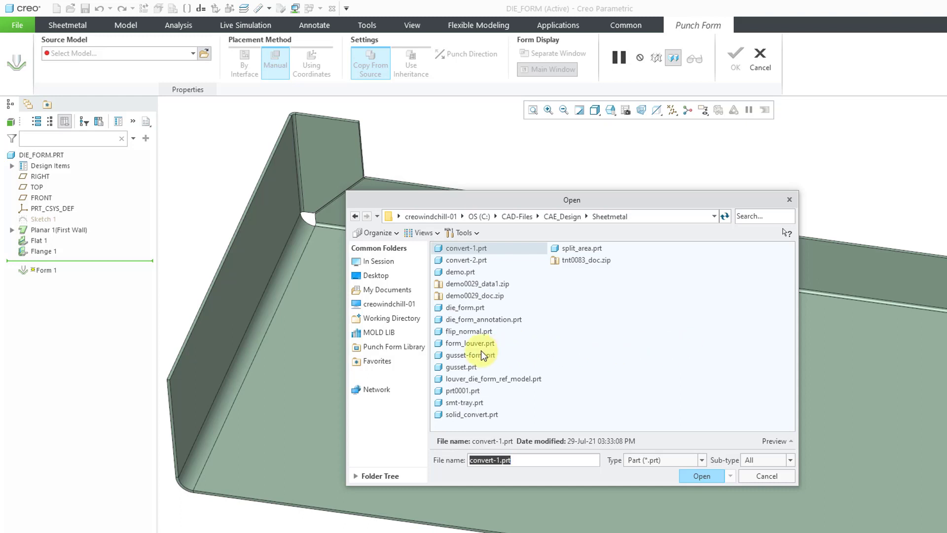
left_click(418, 350)
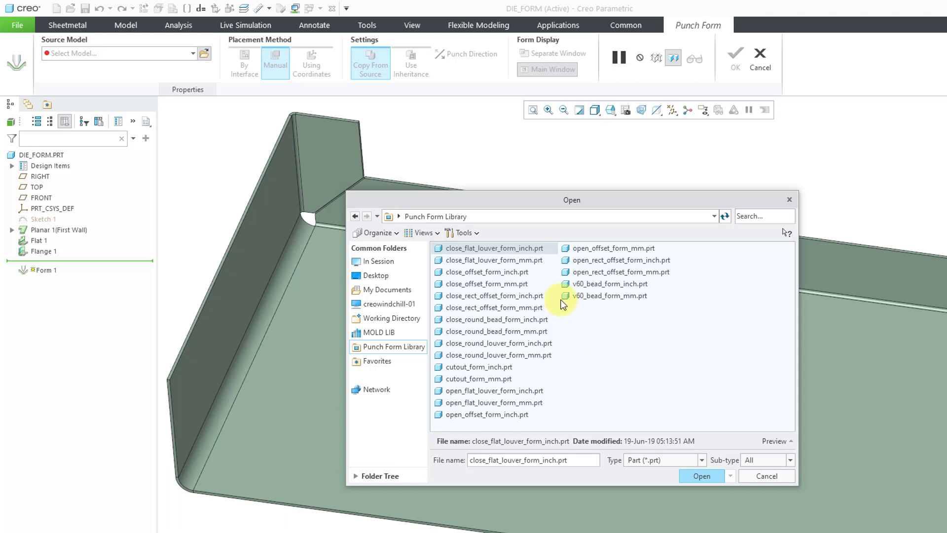
left_click(509, 259)
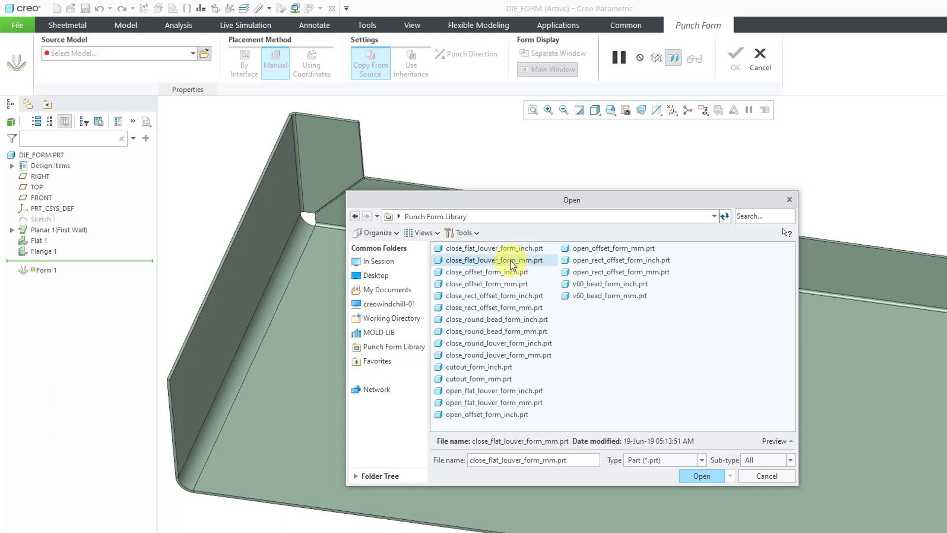
left_click(705, 476)
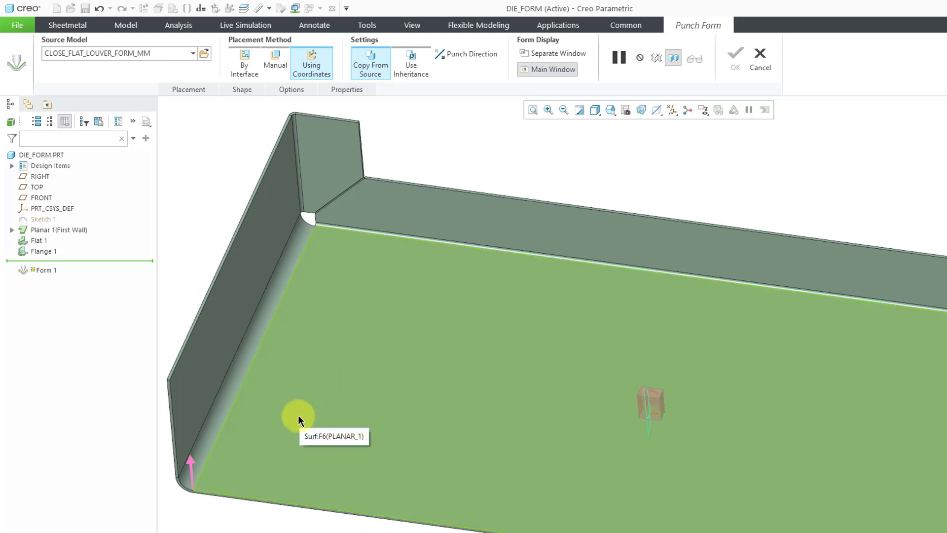
Step: Place the louver punch on the tray floor near the front corner, offset about 57 from the front edge surface and 55 from the adjacent side wall
left_click(279, 449)
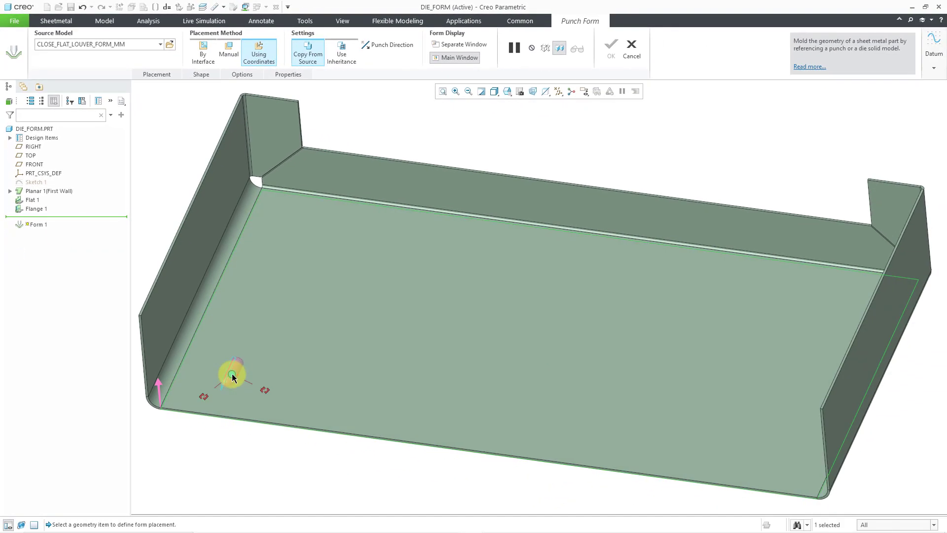
scroll(165, 422, "down", 5)
right_click(254, 430)
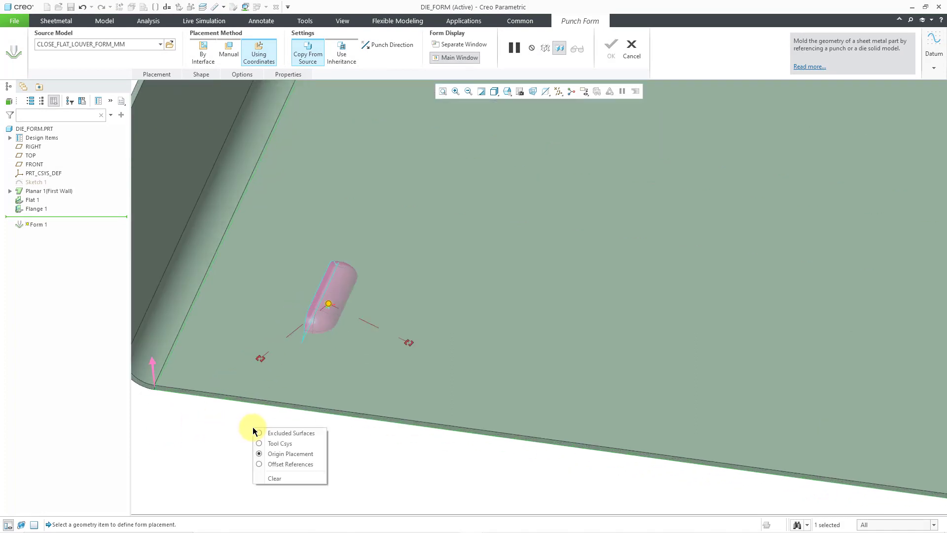
left_click(292, 465)
scroll(274, 417, "down", 3)
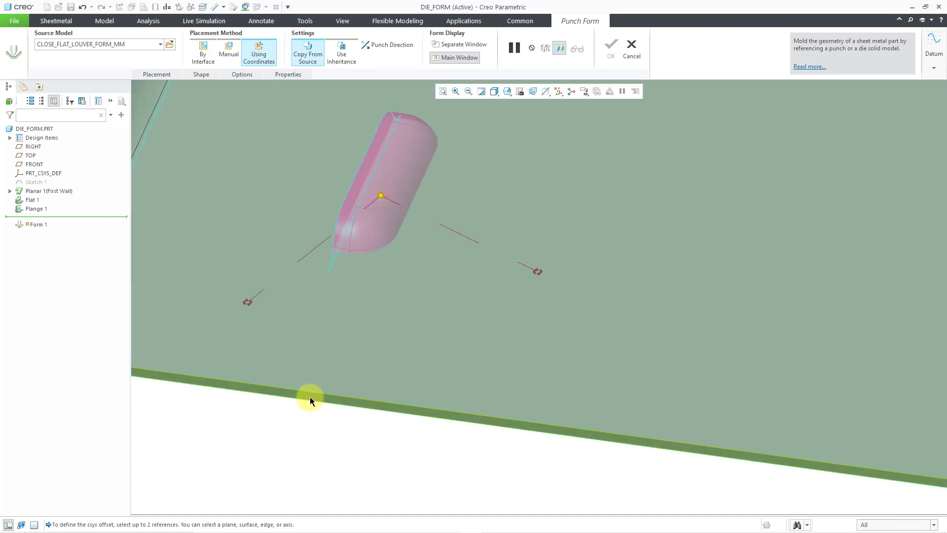
left_click(310, 397)
scroll(313, 419, "up", 3)
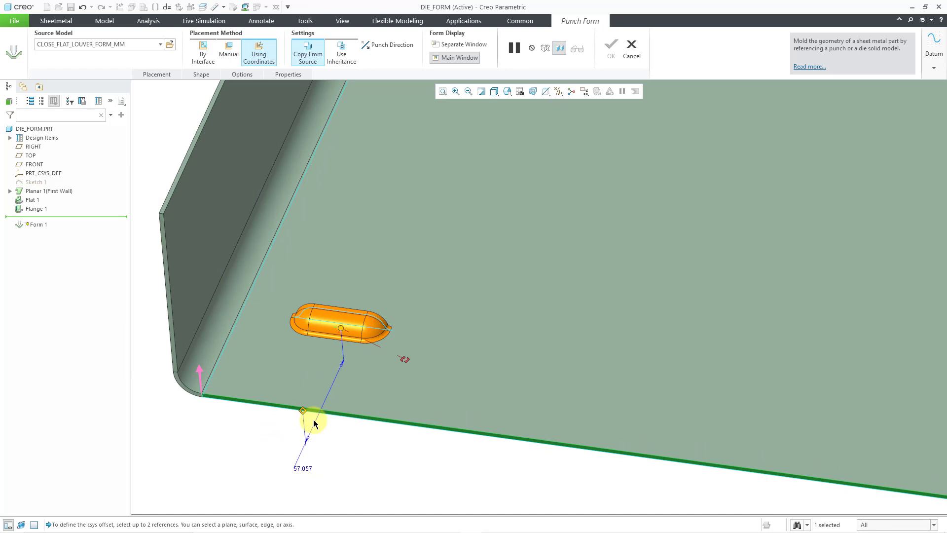
left_click(220, 217)
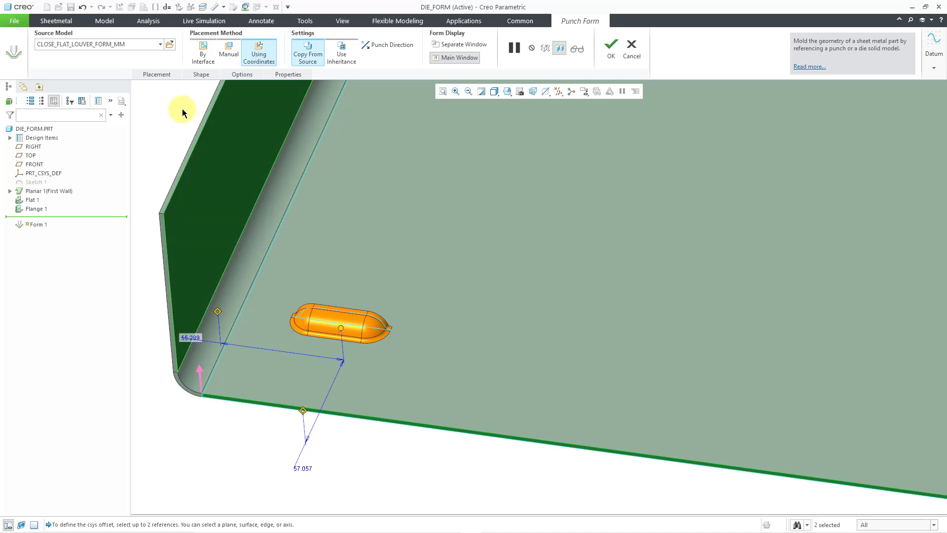
Step: Add a 180-degree rotation about the first axis to the punch form's placement
left_click(162, 75)
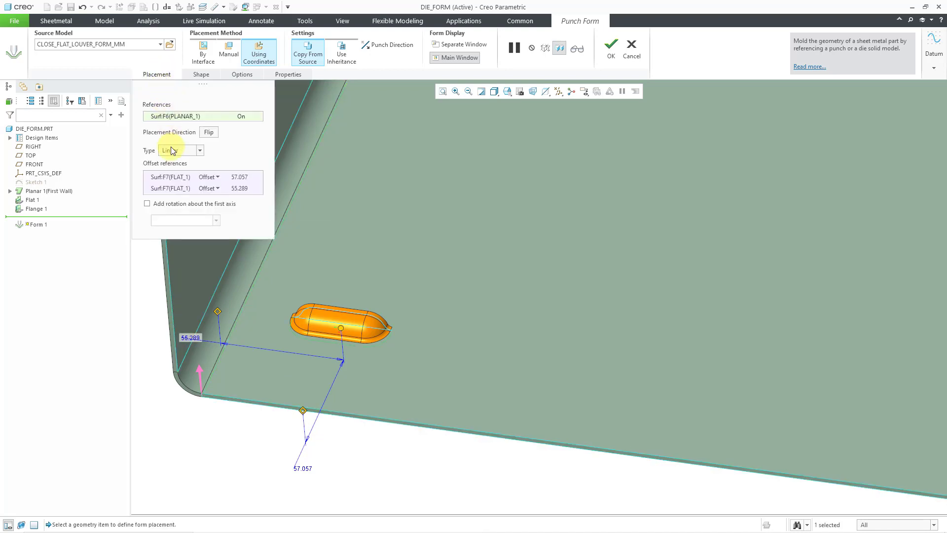
left_click(147, 203)
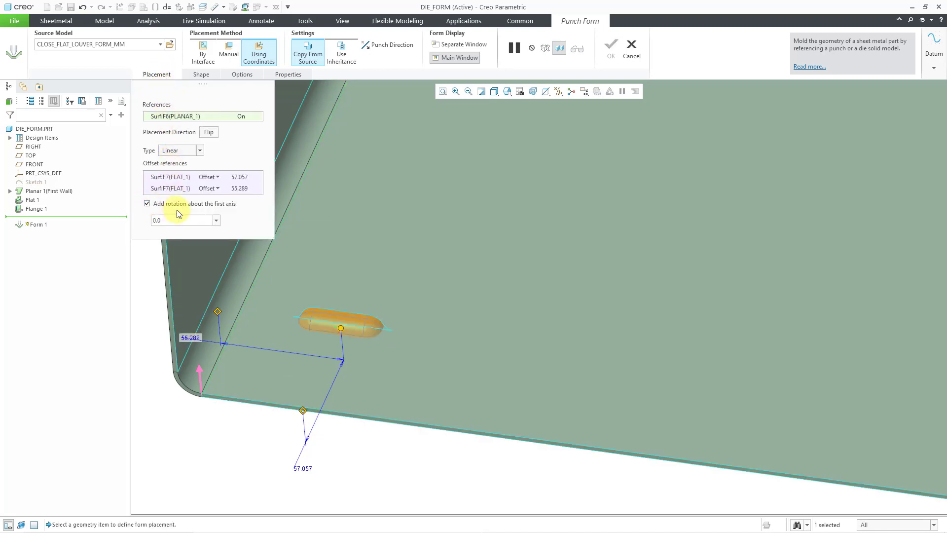
left_click(185, 222)
type("180")
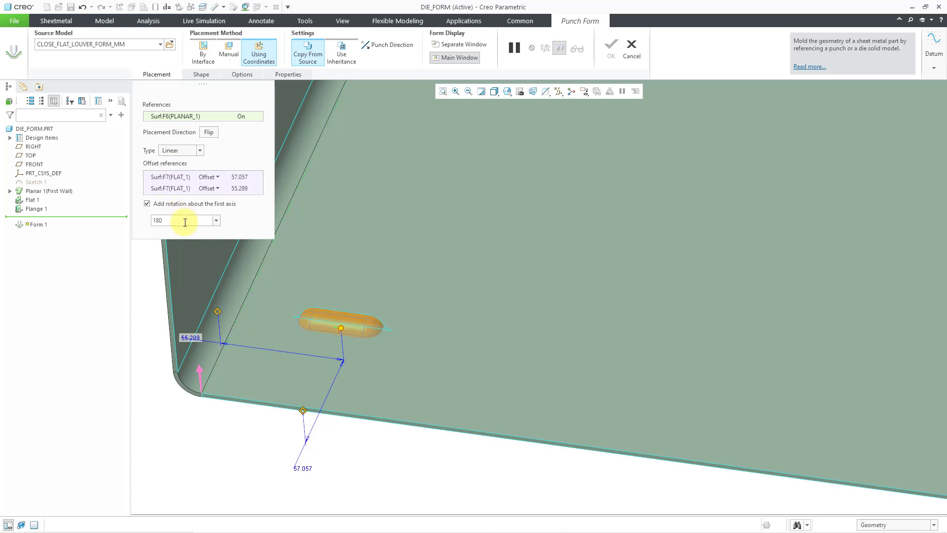
key("Return")
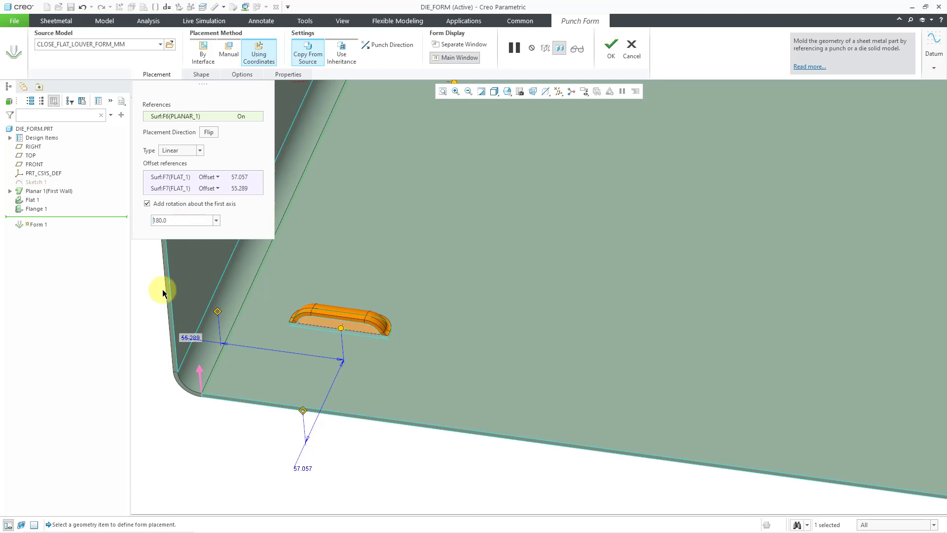
Step: Set the punch form's offsets to 40 from the front edge and 60 from the side wall, and complete the feature
double_click(306, 470)
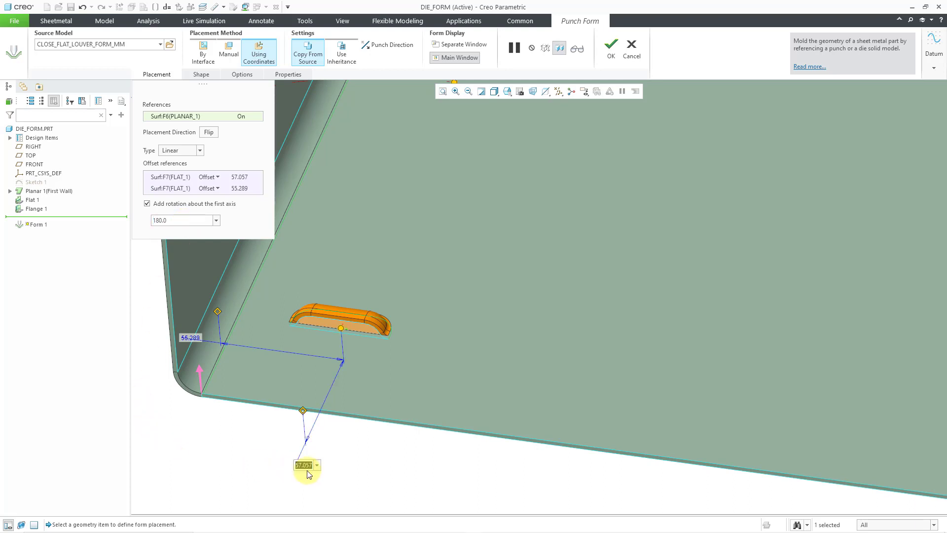
type("40")
key("Return")
double_click(178, 361)
type("60")
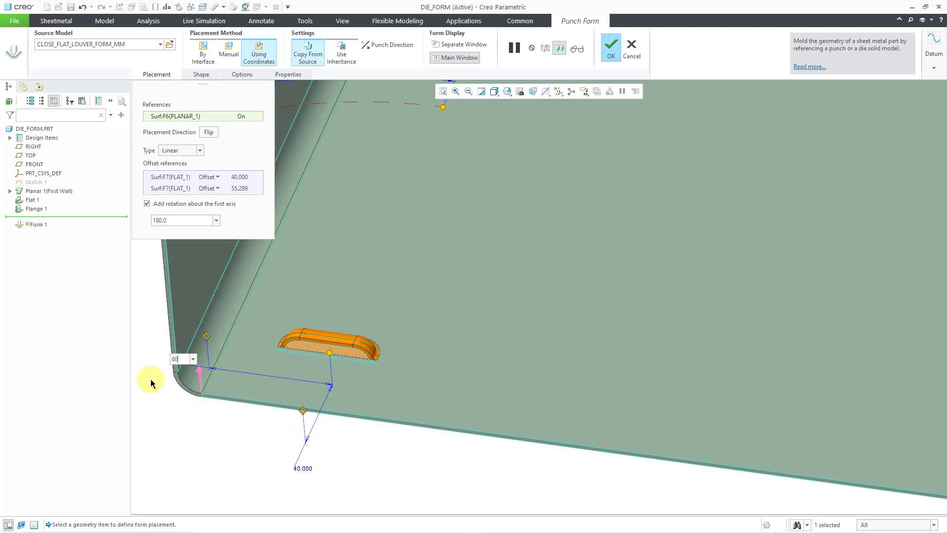
key("Return")
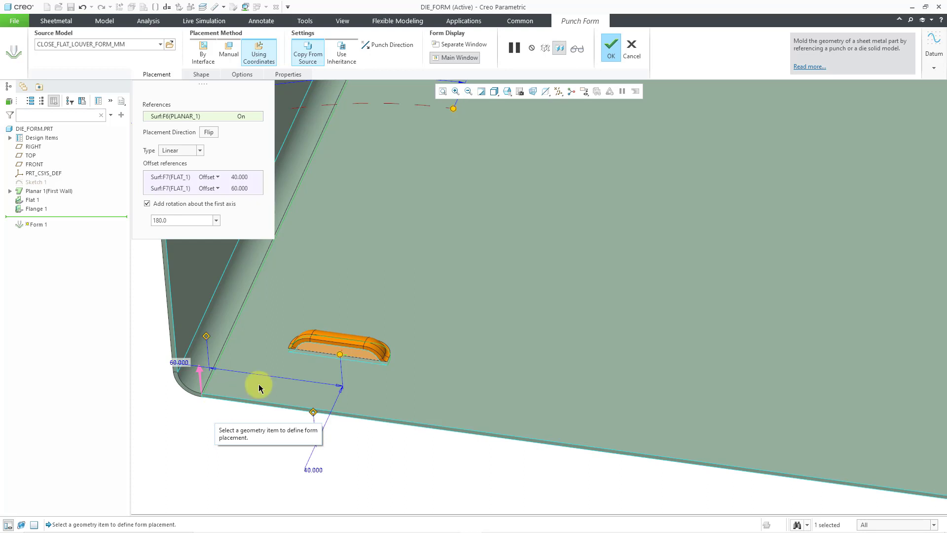
left_click(610, 47)
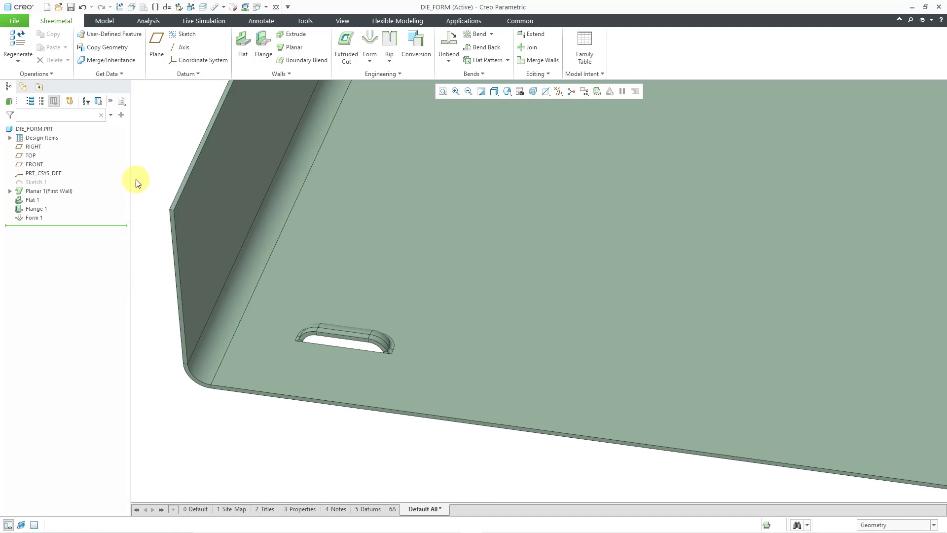
Step: Start a die form using close_flat_louver_die_form_mm.prt from the Die Form Library as the source model
left_click(363, 62)
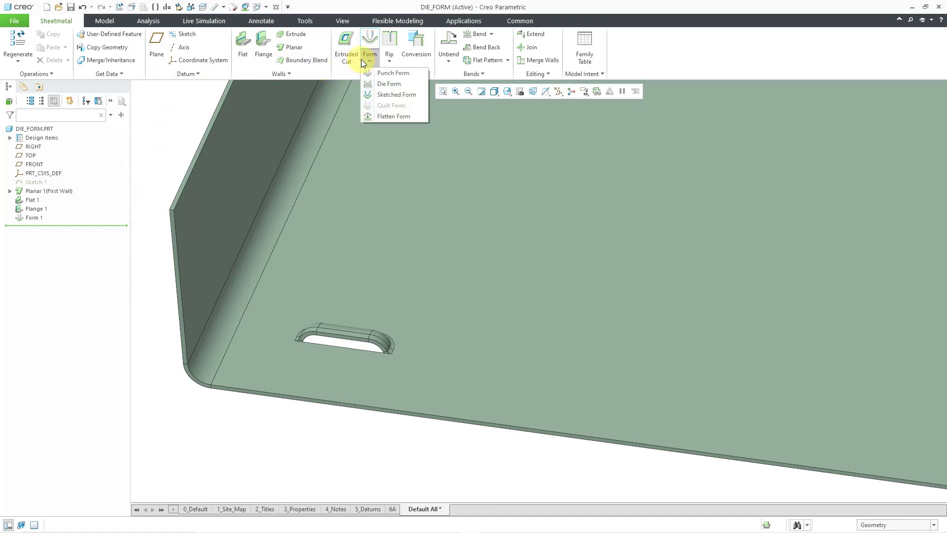
left_click(400, 84)
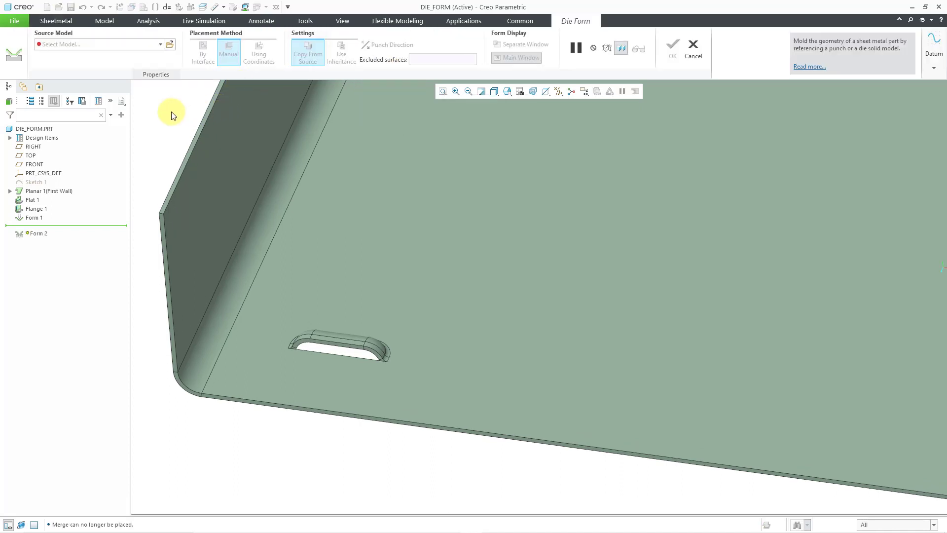
left_click(169, 45)
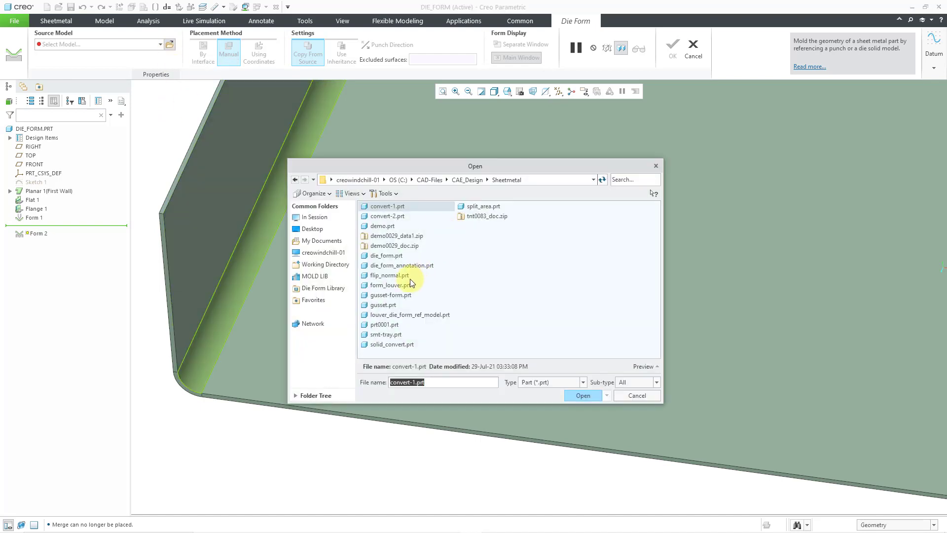
left_click(344, 290)
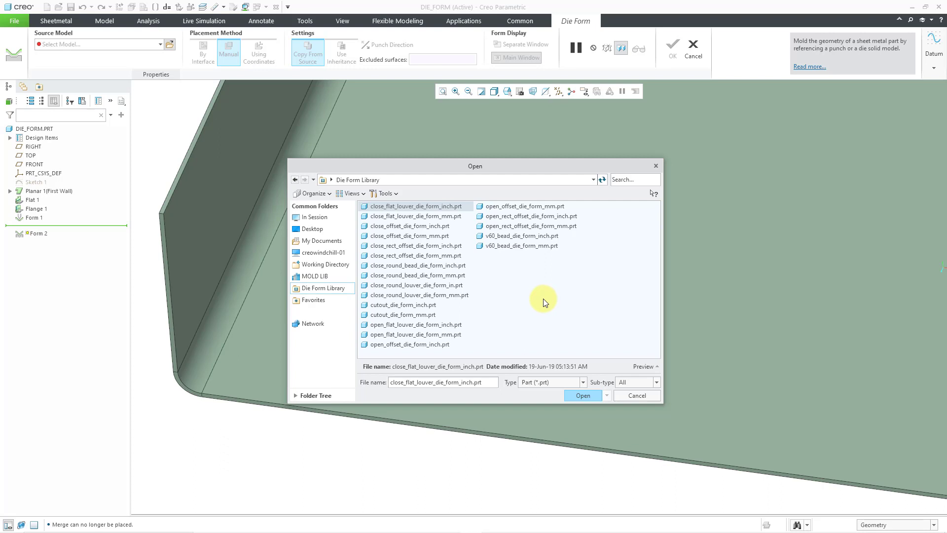
left_click(449, 220)
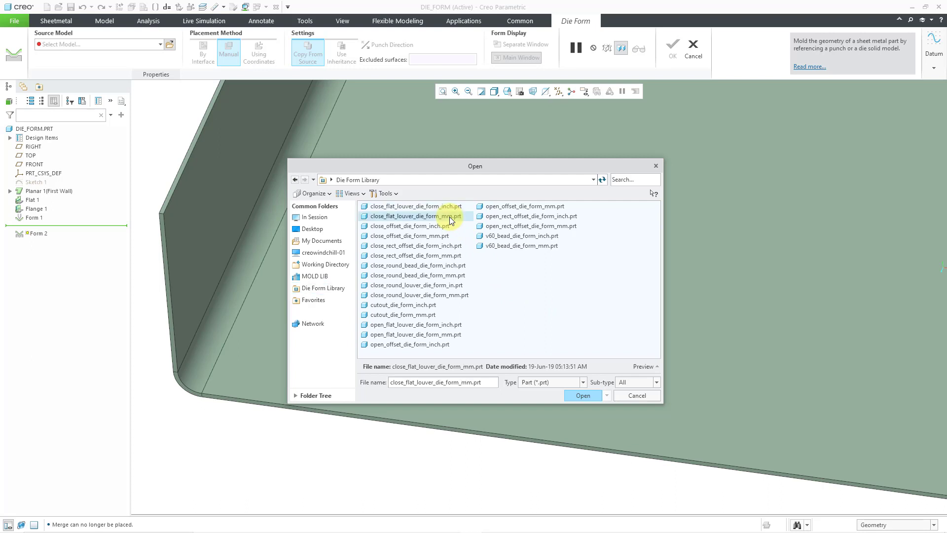
left_click(587, 395)
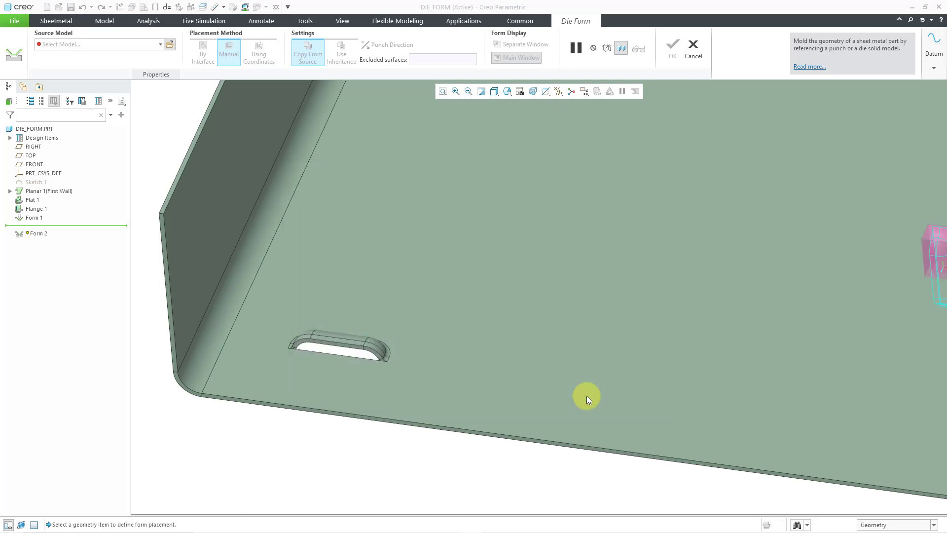
Step: Place the louver die on the tray floor beside the punched louver, offset about 127 from the side wall and 46 from the front edge surface
scroll(522, 380, "down", 2)
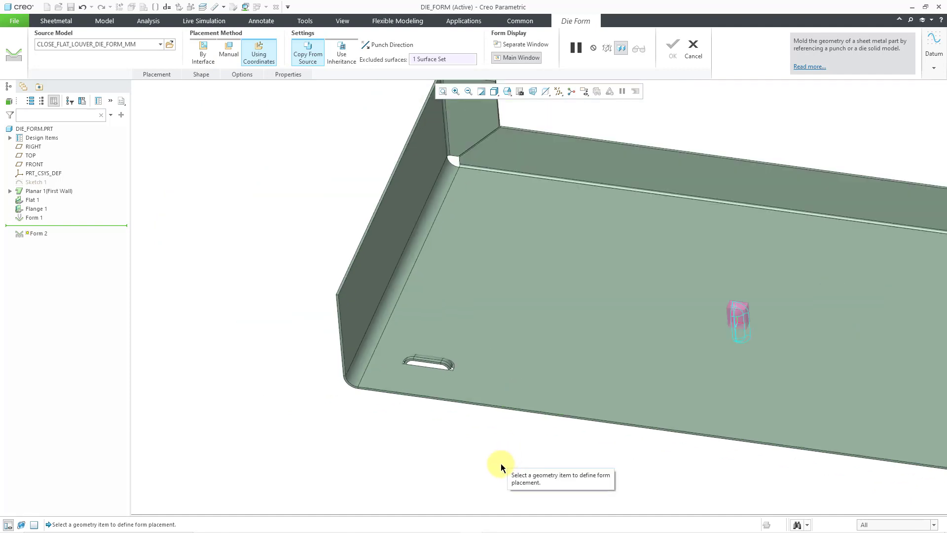
left_click(507, 371)
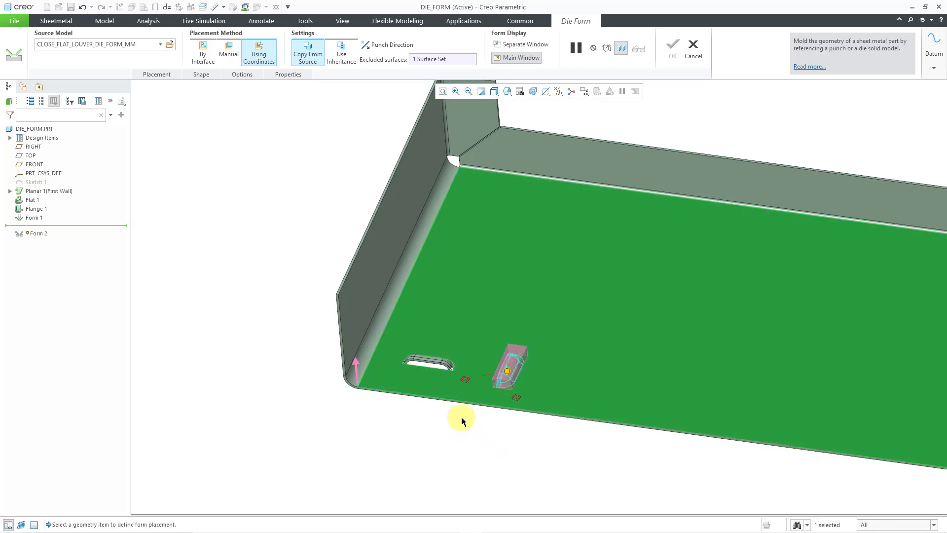
right_click(460, 416)
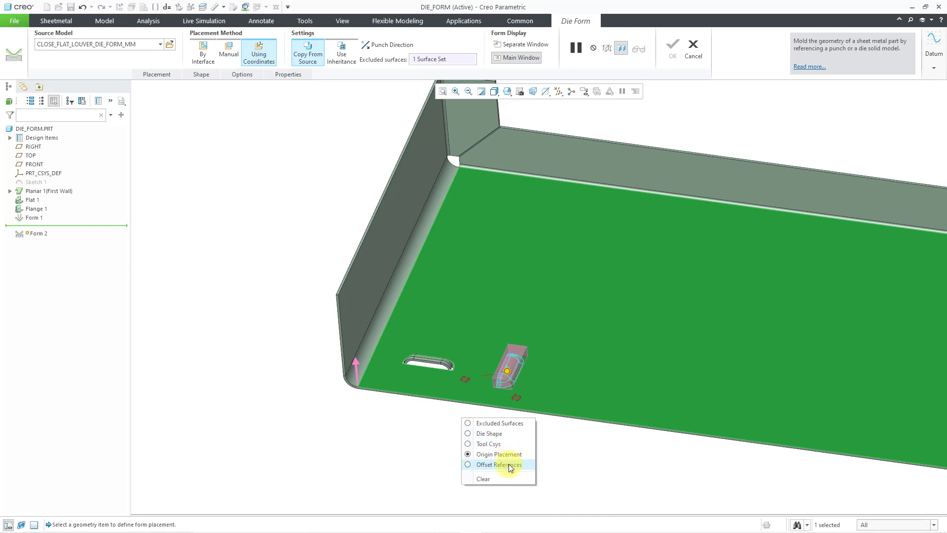
left_click(508, 464)
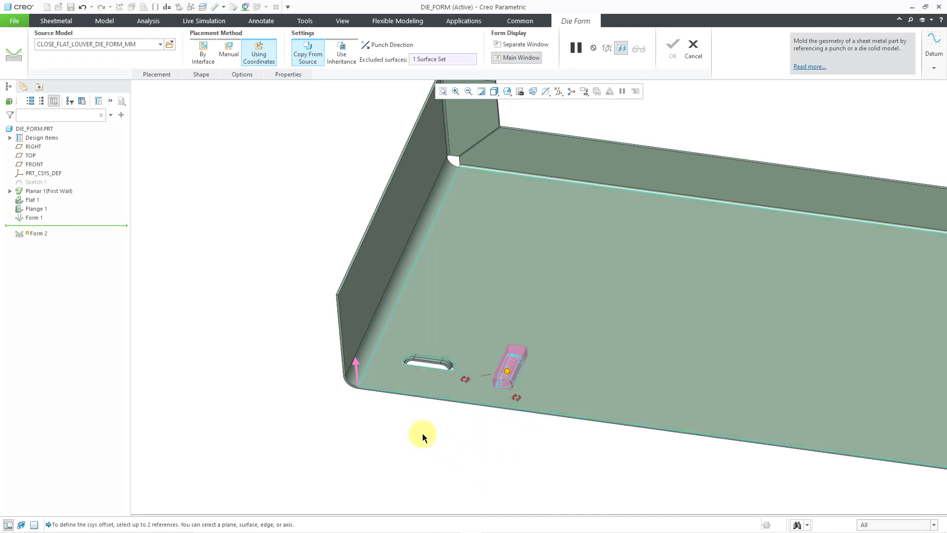
left_click(363, 283)
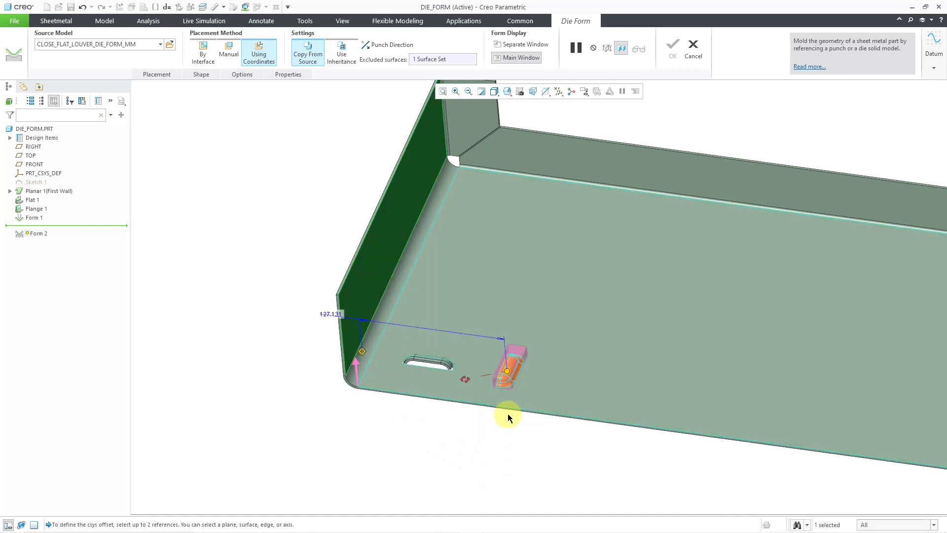
scroll(509, 416, "down", 5)
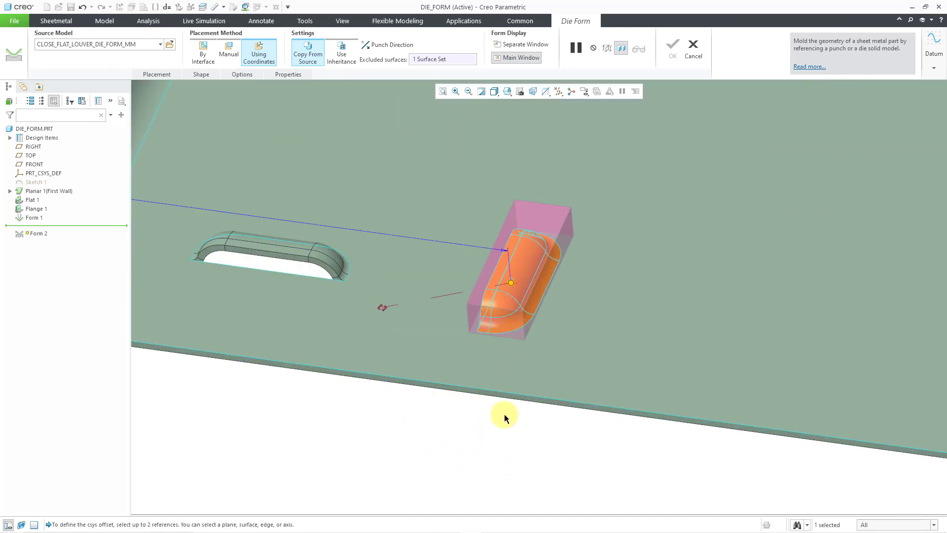
left_click(485, 381)
scroll(524, 427, "up", 3)
scroll(525, 427, "up", 2)
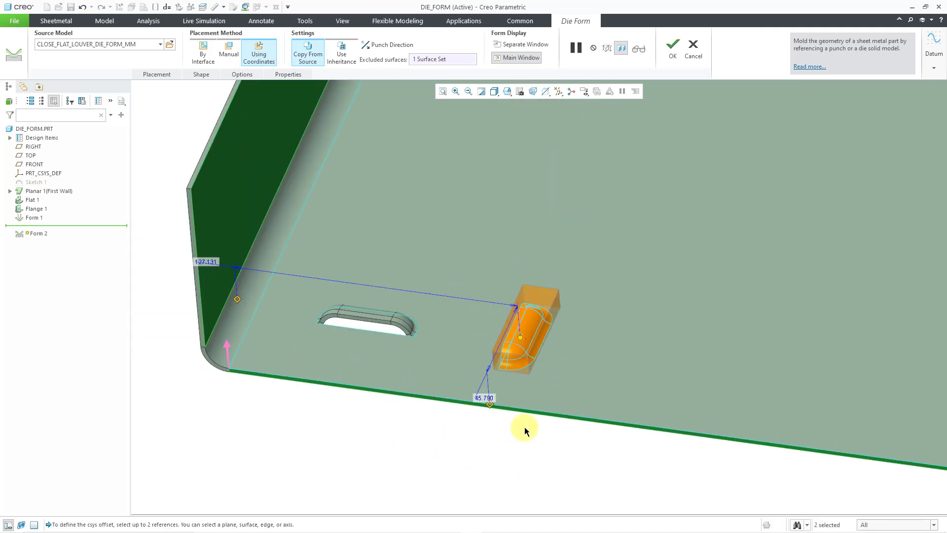
Step: Set the die form's offsets to 40 from the front edge and 120 from the side wall
double_click(482, 398)
type("40")
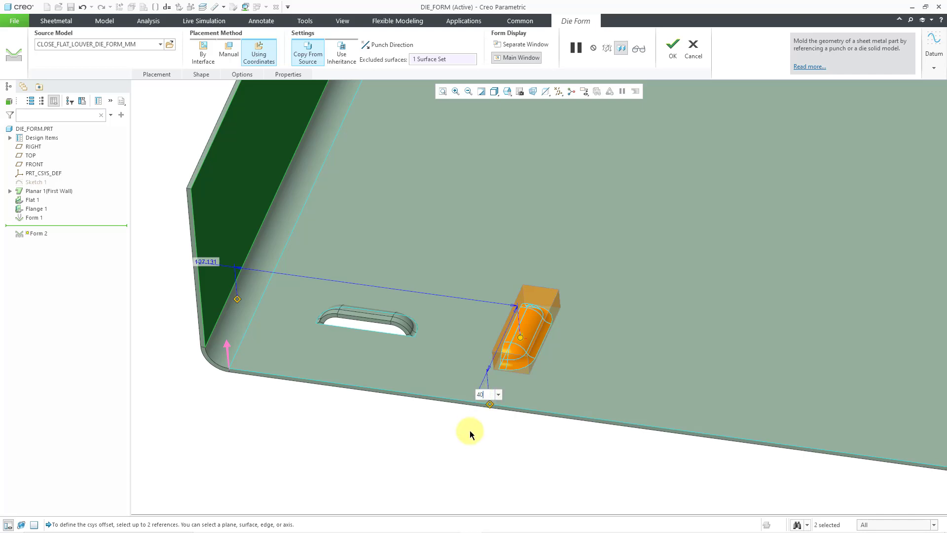
key("Return")
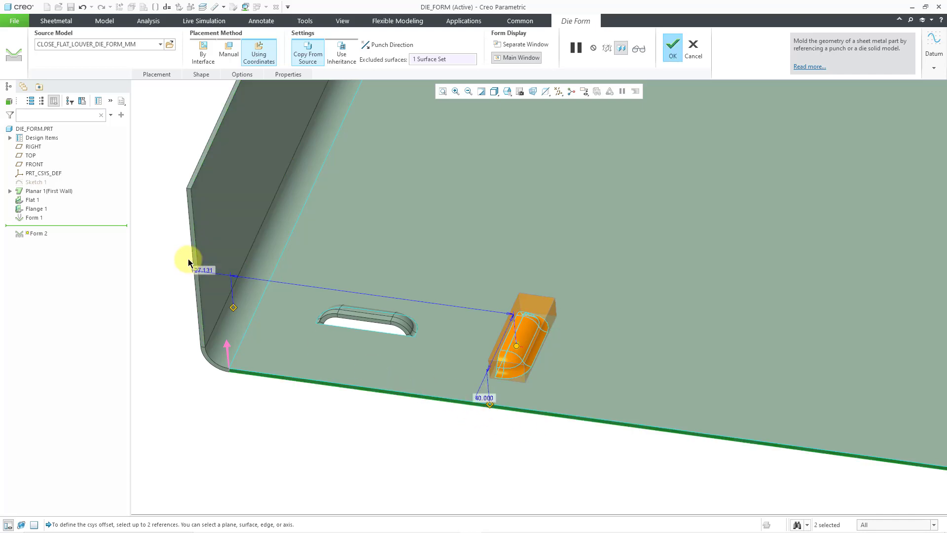
double_click(202, 268)
type("120")
key("Return")
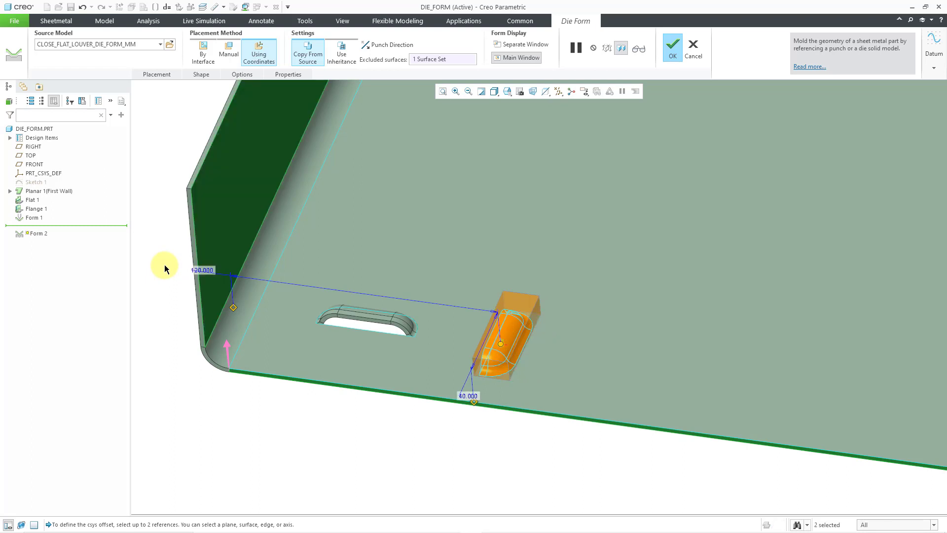
Step: Add a rotation of 90 degrees about the first axis to the louver die form's placement
left_click(153, 74)
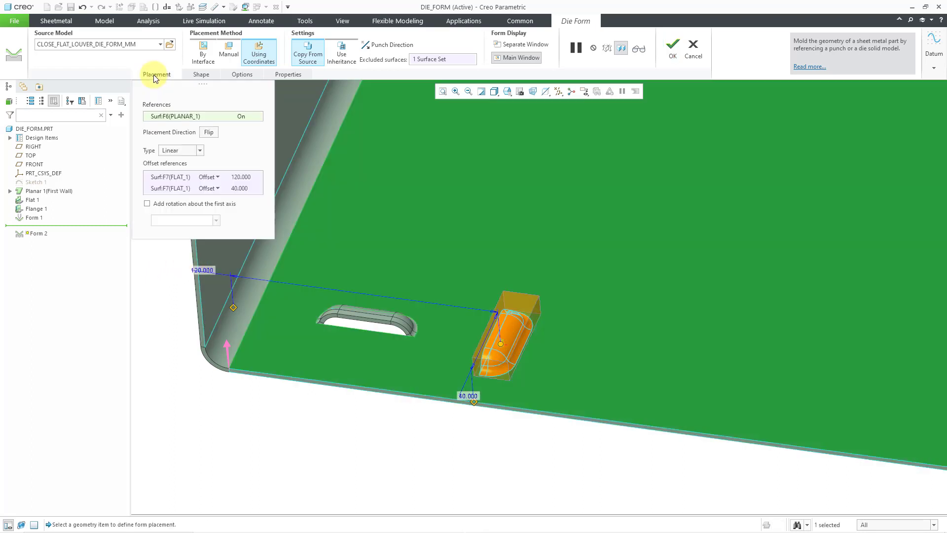
left_click(147, 205)
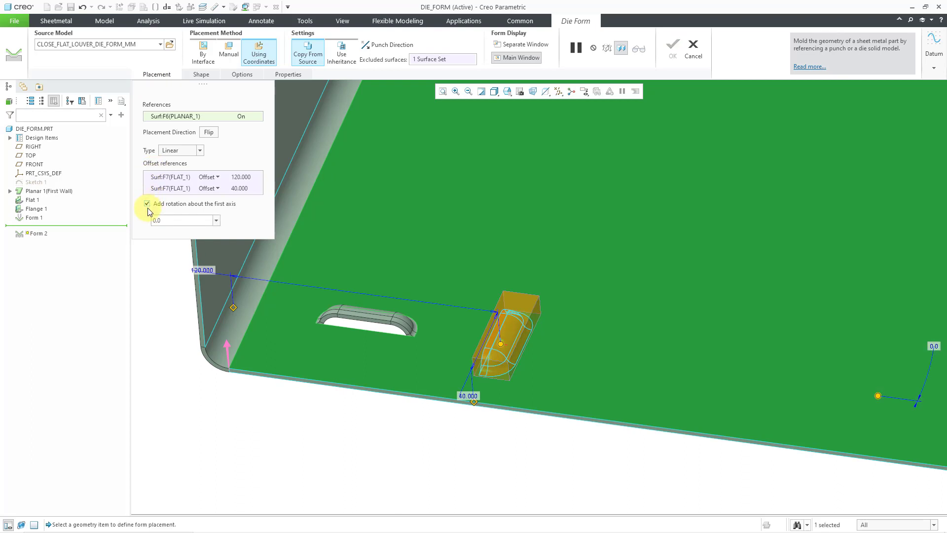
left_click(178, 221)
type("90")
key("Return")
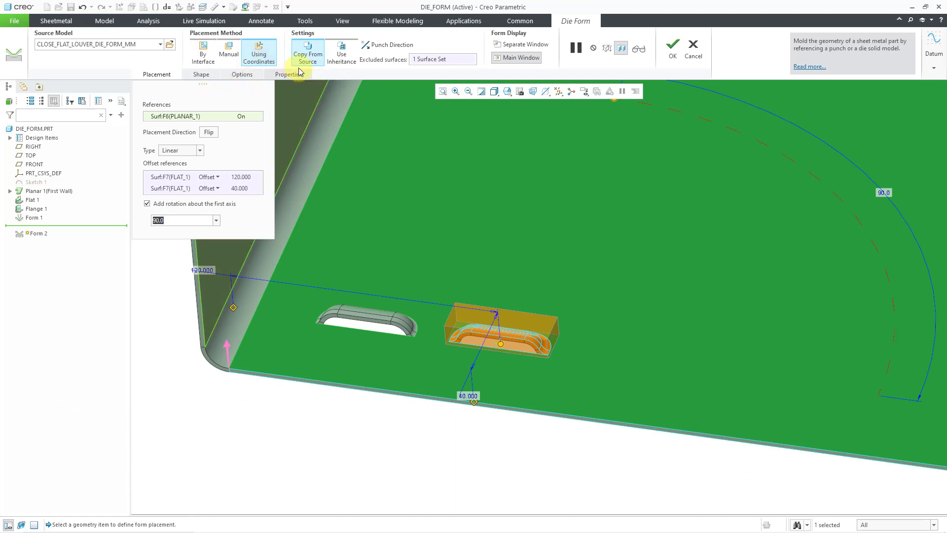
Step: Review the die form's shape, options and properties settings, and complete the feature
left_click(339, 68)
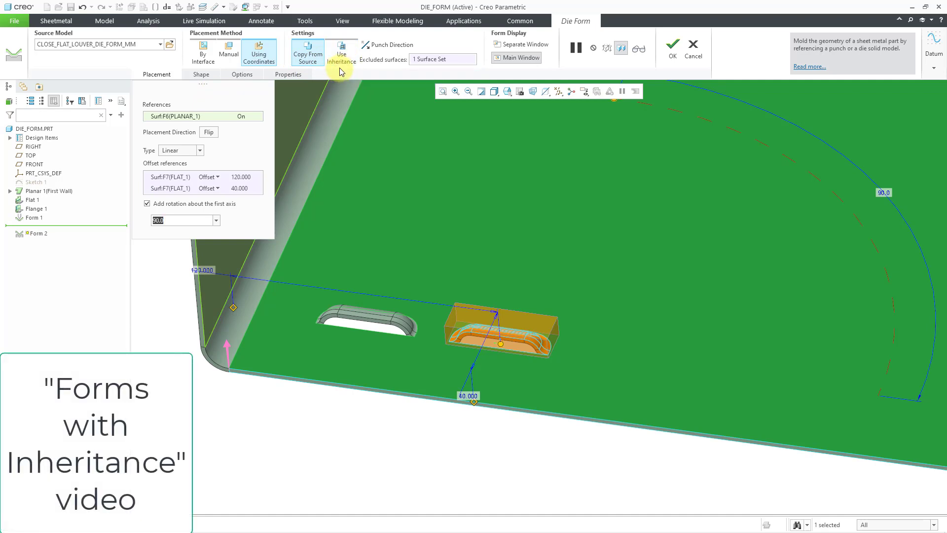
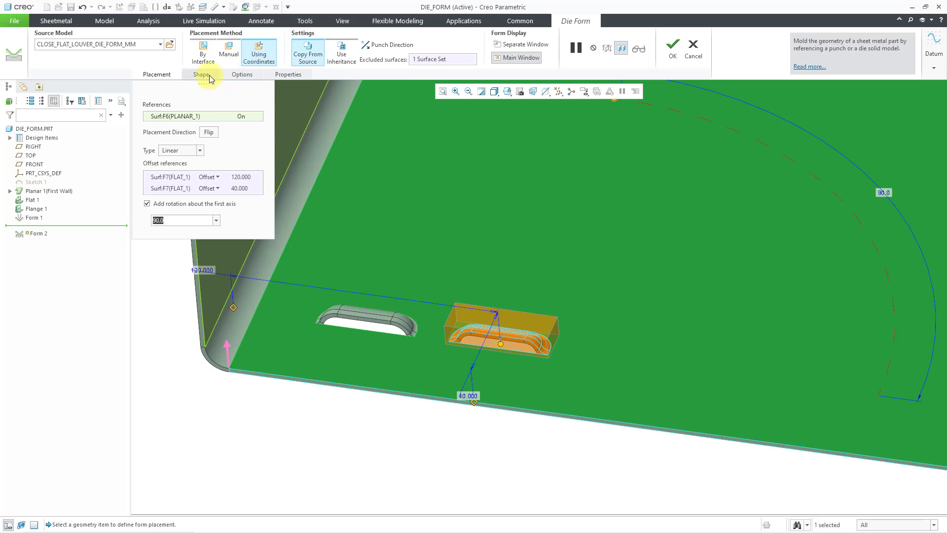
left_click(209, 77)
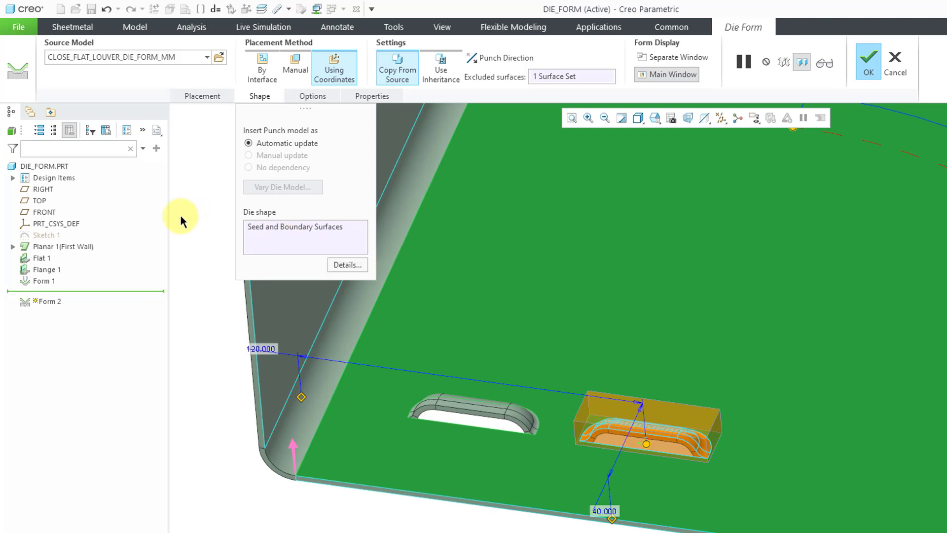
left_click(300, 97)
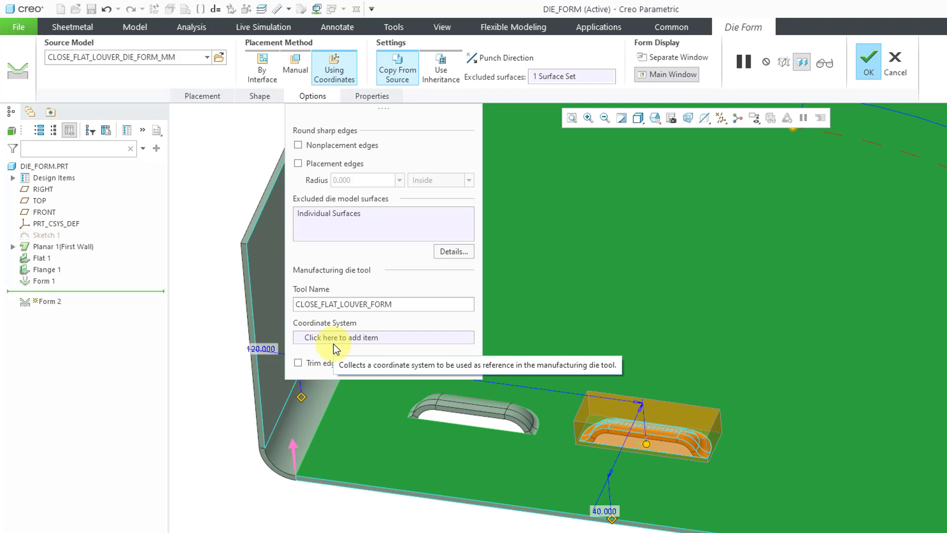
left_click(365, 96)
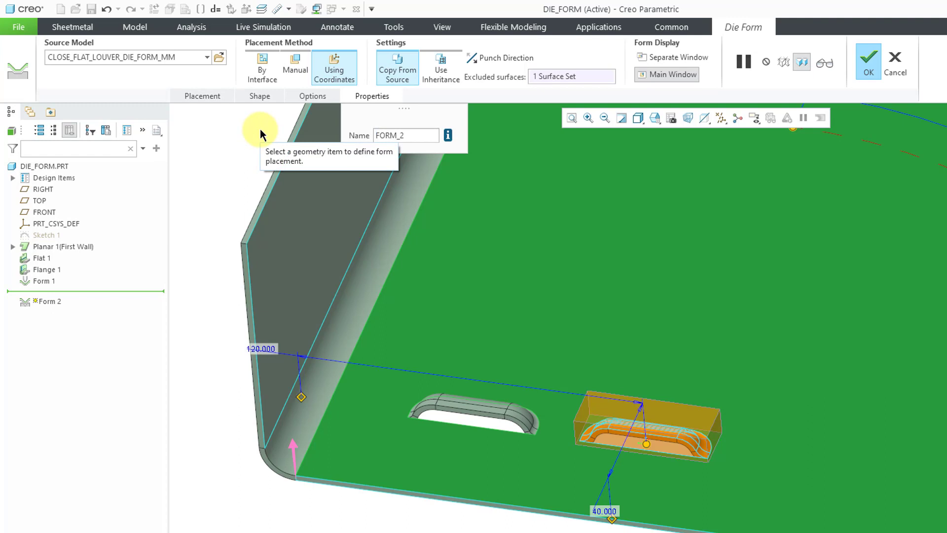
left_click(261, 97)
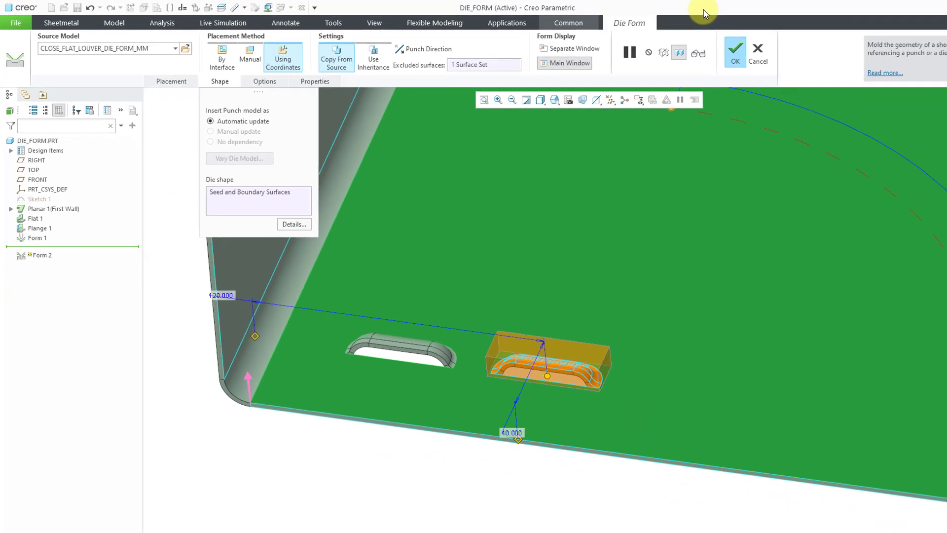
left_click(868, 60)
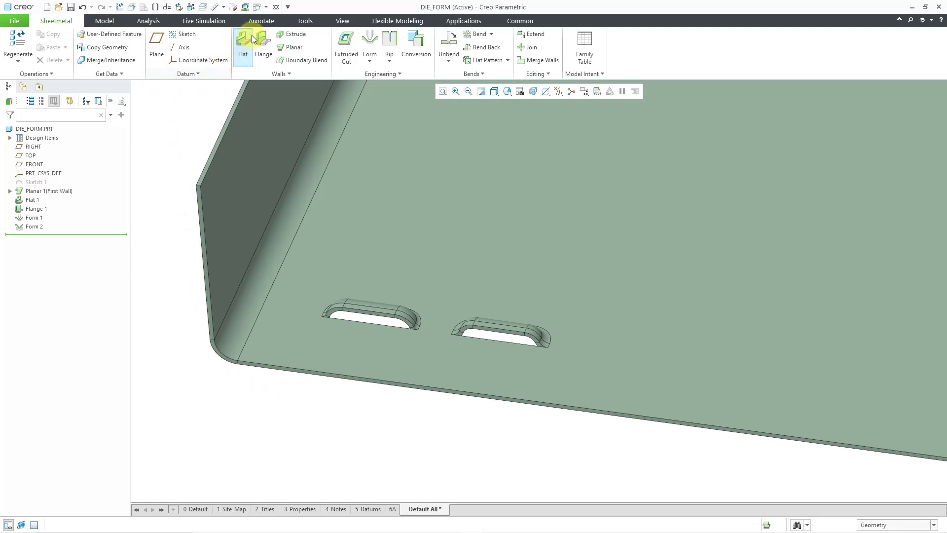
Step: Examine the multi-louver die in LOUVER_DIE_FORM_REF_MODEL.PRT and return to DIE_FORM.PRT
left_click(266, 7)
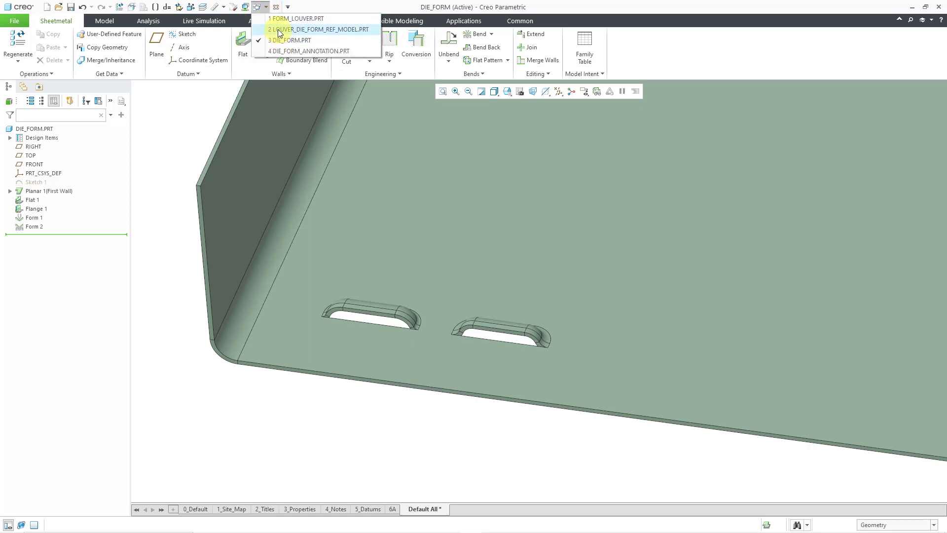
left_click(280, 30)
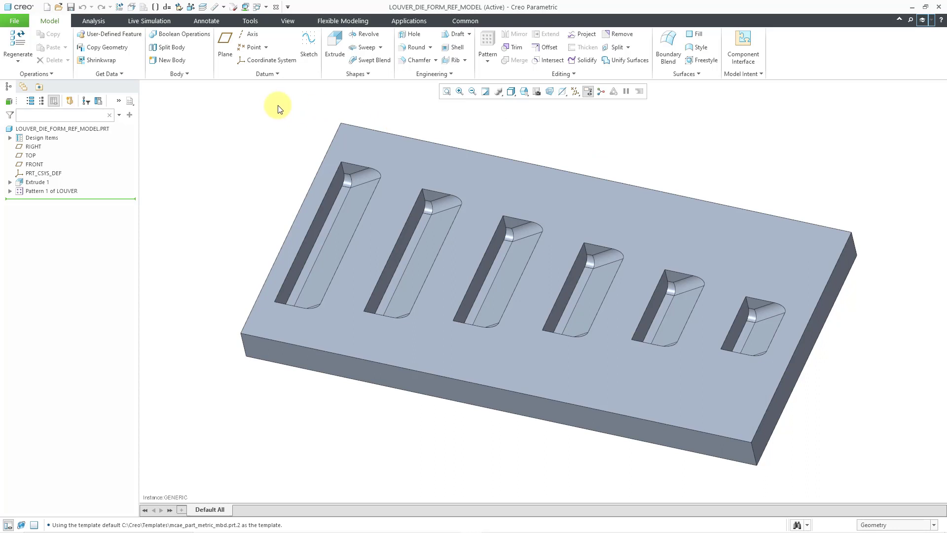
left_click(266, 8)
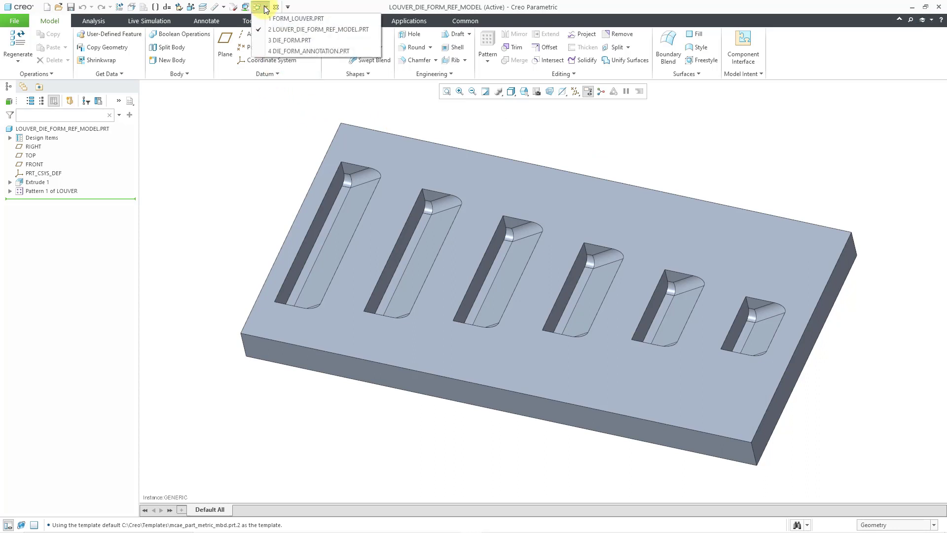
left_click(279, 40)
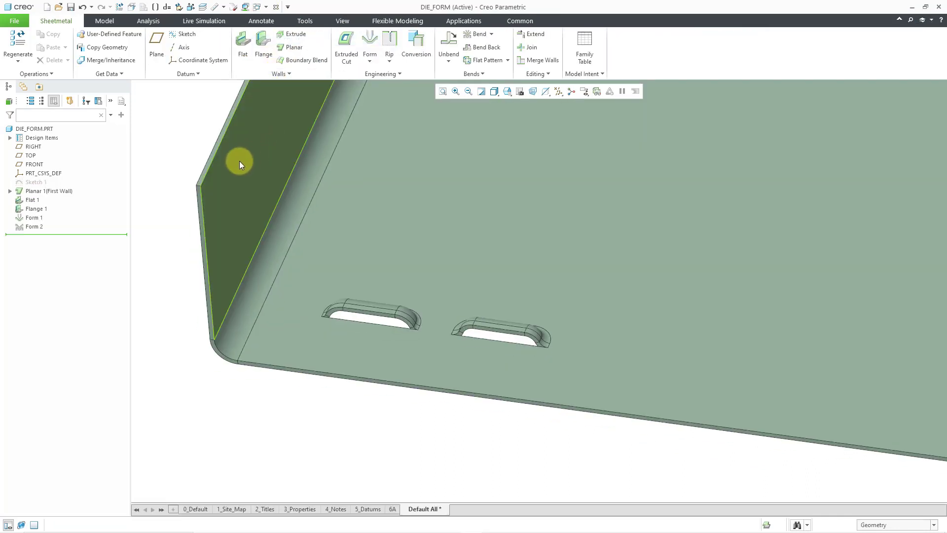
Step: Start another die form using louver_die_form_ref_model.prt from the Sheetmetal folder as the source model
scroll(209, 245, "down", 5)
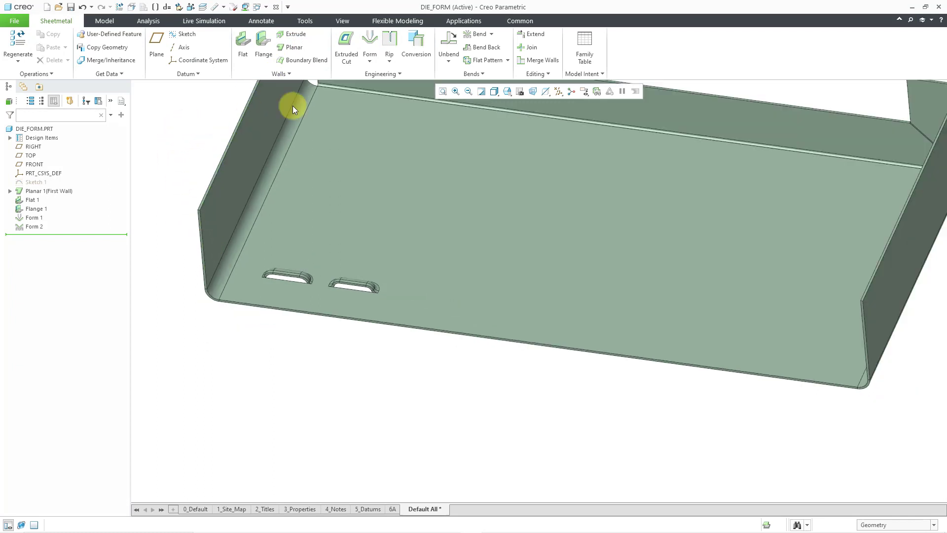
left_click(369, 60)
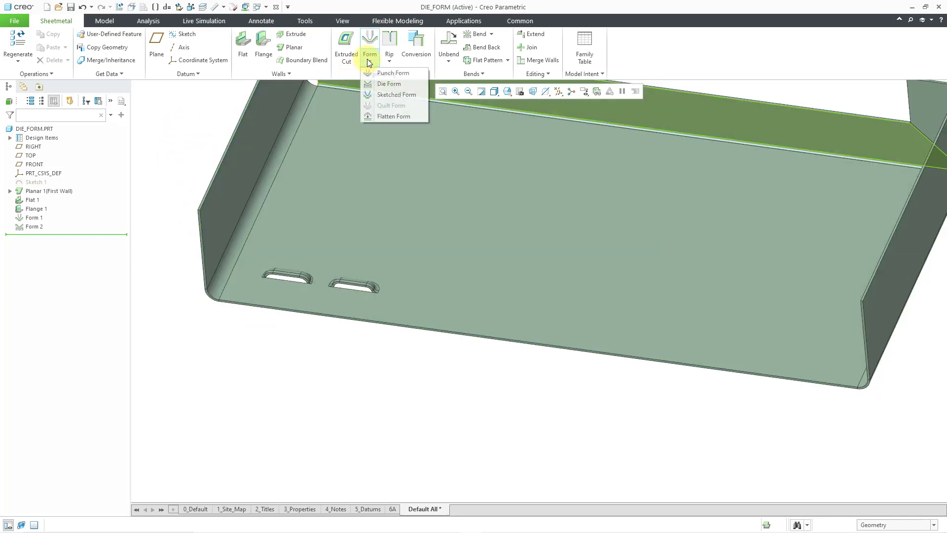
left_click(405, 84)
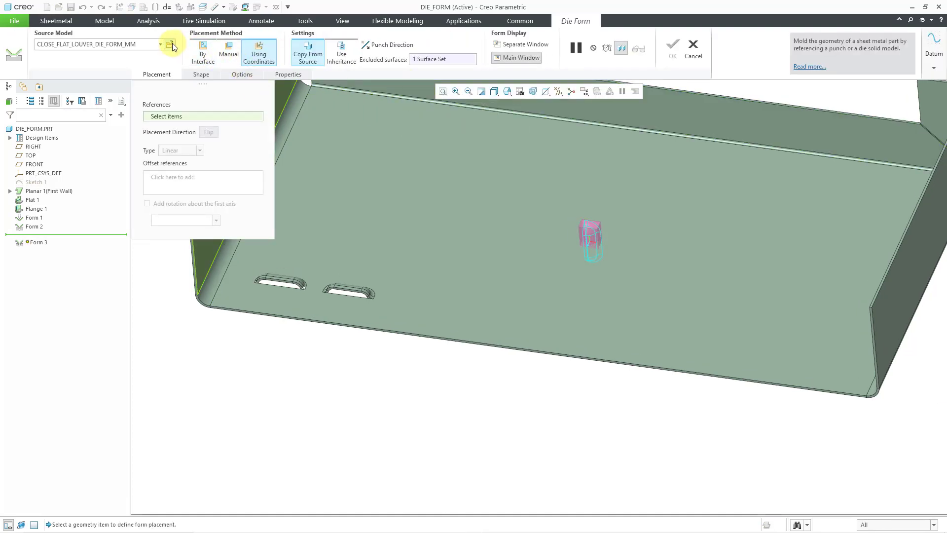
left_click(170, 44)
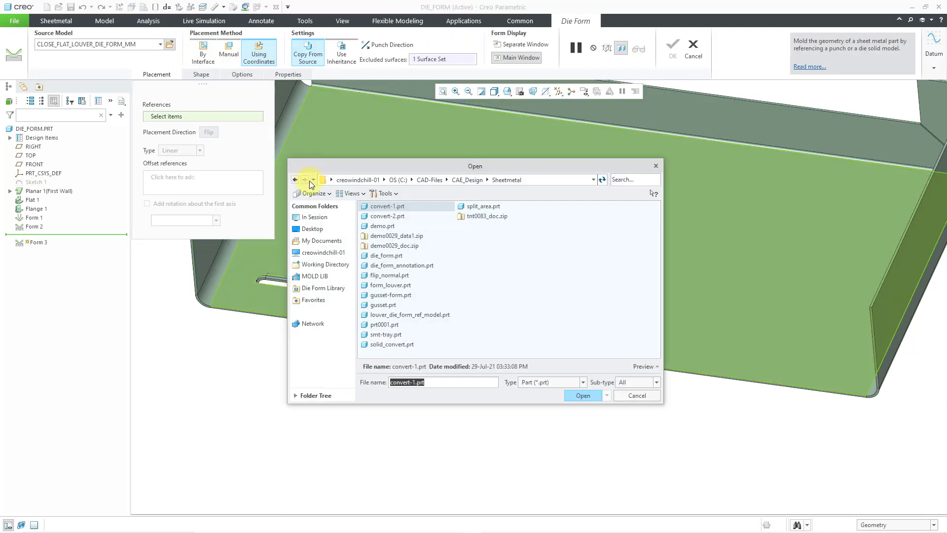
double_click(413, 315)
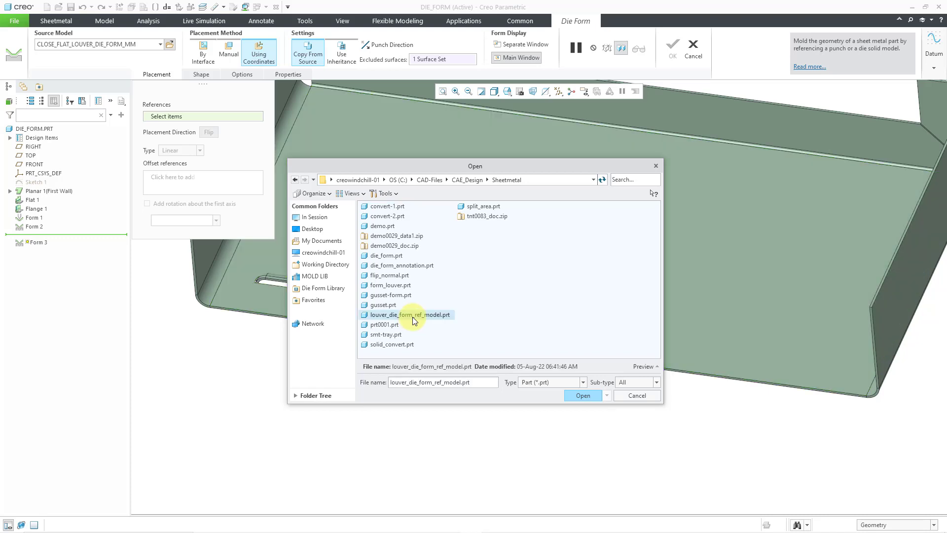
Step: Constrain the large face of the die block with the louver cavities coincident with the tray floor
scroll(413, 321, "down", 3)
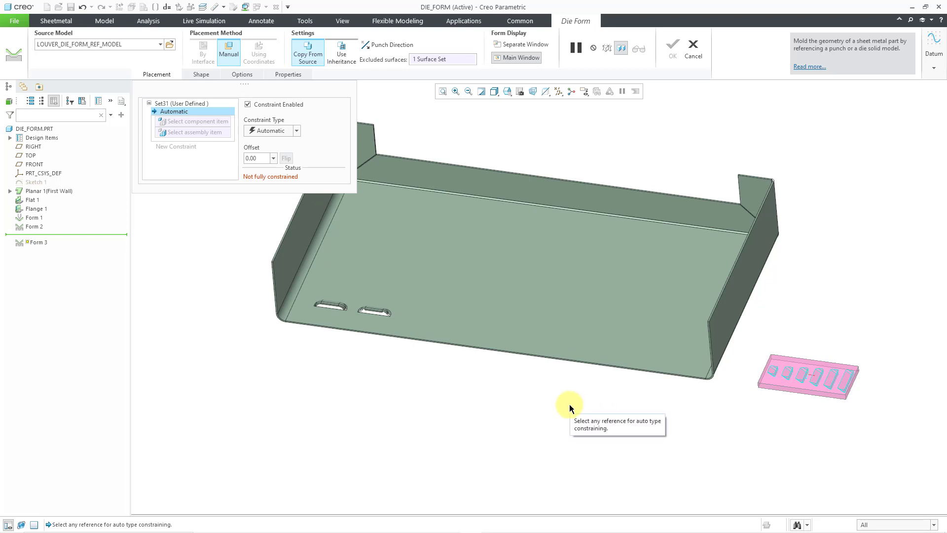
left_click(605, 315)
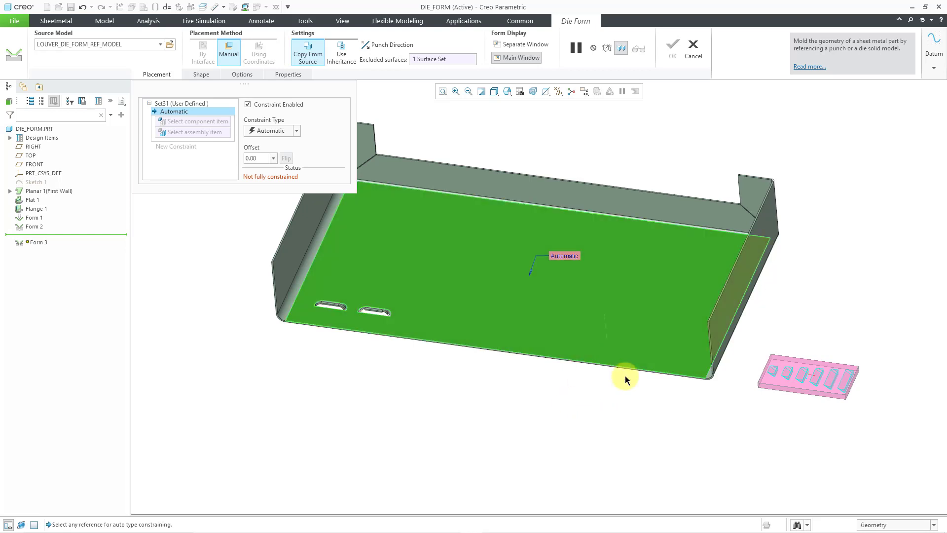
scroll(813, 405, "up", 4)
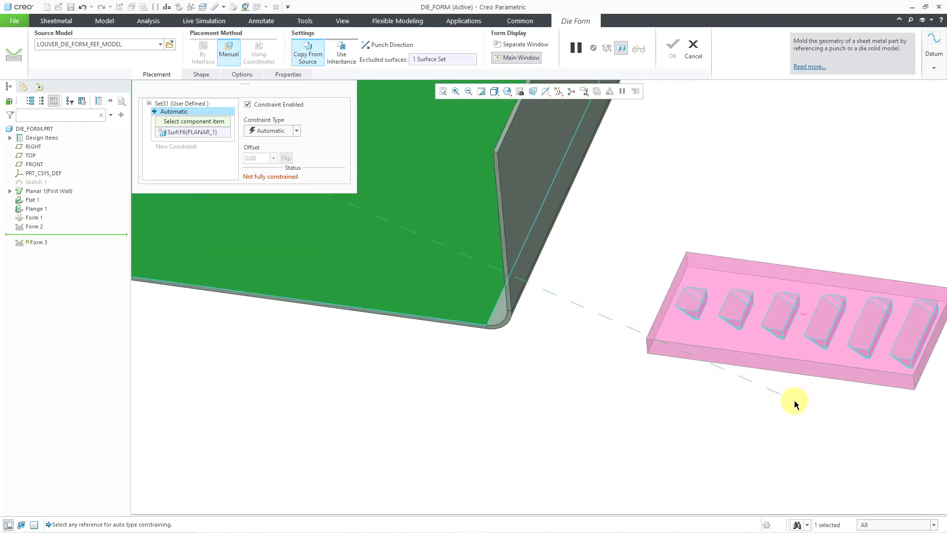
mouse_move(782, 390)
middle_mouse_down()
mouse_move(782, 370)
mouse_move(778, 397)
middle_mouse_up()
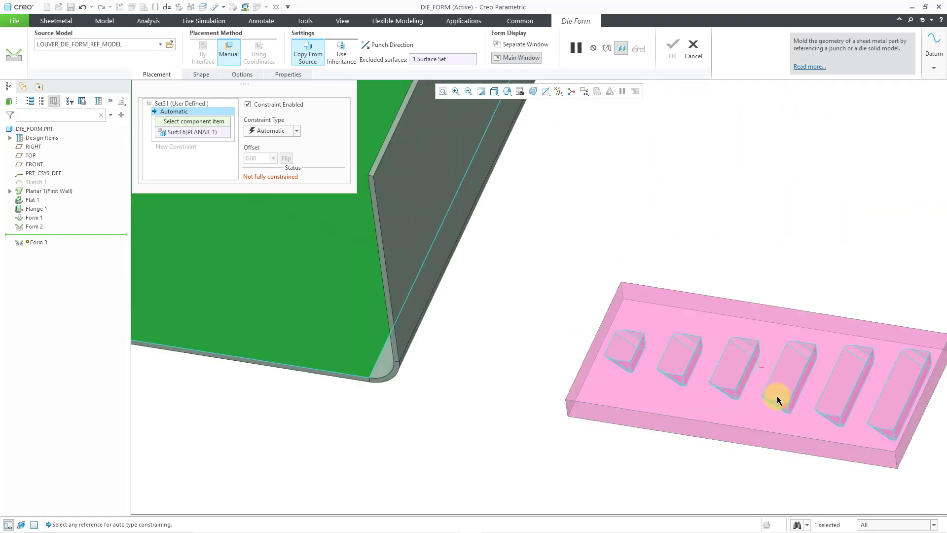
scroll(718, 384, "down", 3)
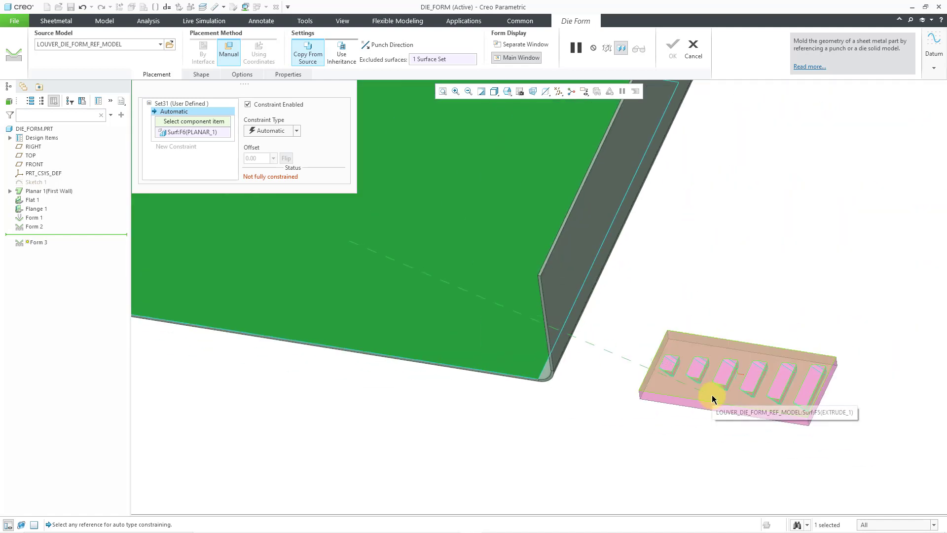
left_click(712, 398)
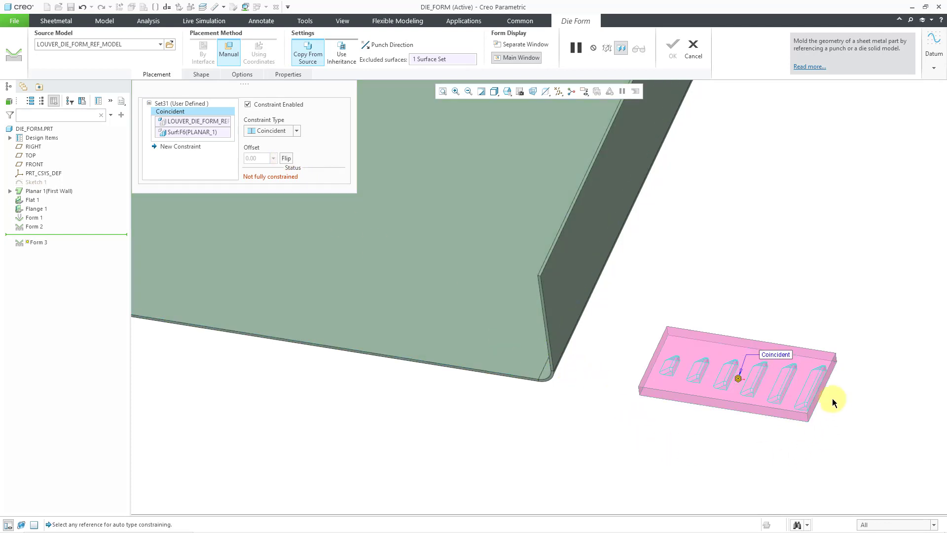
Step: Constrain the die block's end face beside the longest louver coincident with the tray's front edge surface, and flip its orientation
scroll(832, 398, "up", 5)
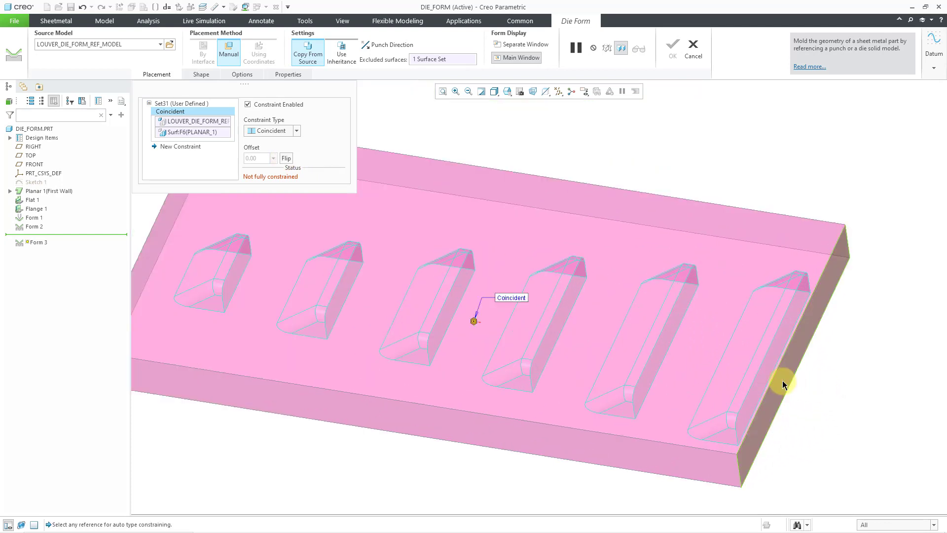
left_click(783, 381)
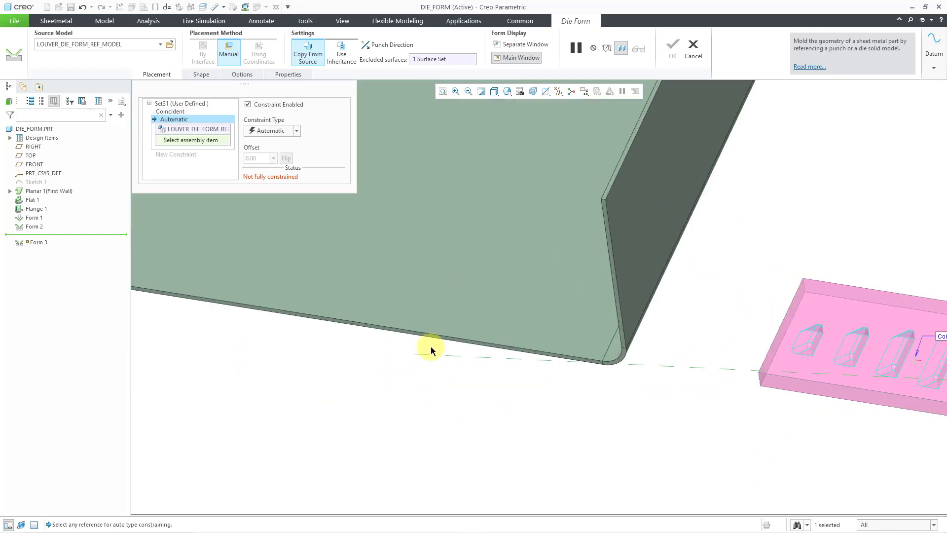
scroll(431, 345, "up", 3)
left_click(445, 323)
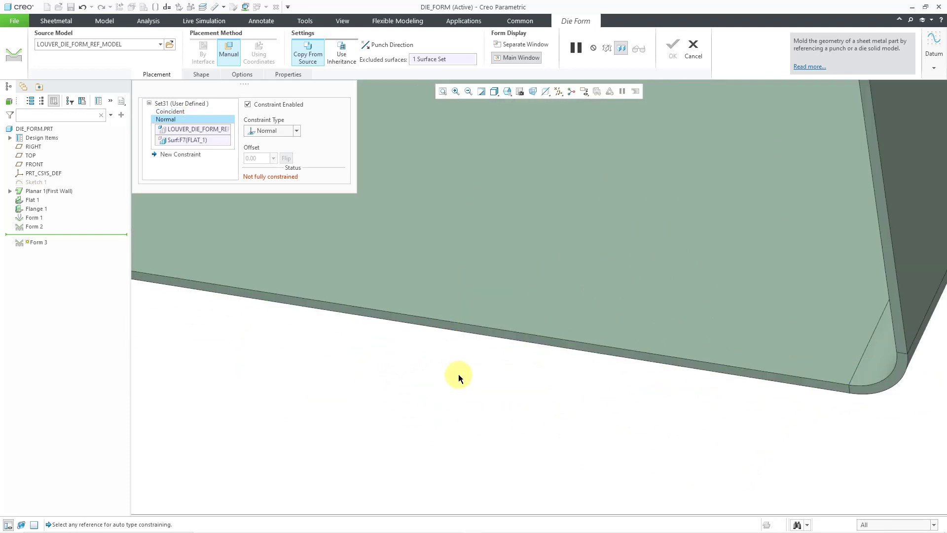
scroll(458, 374, "down", 5)
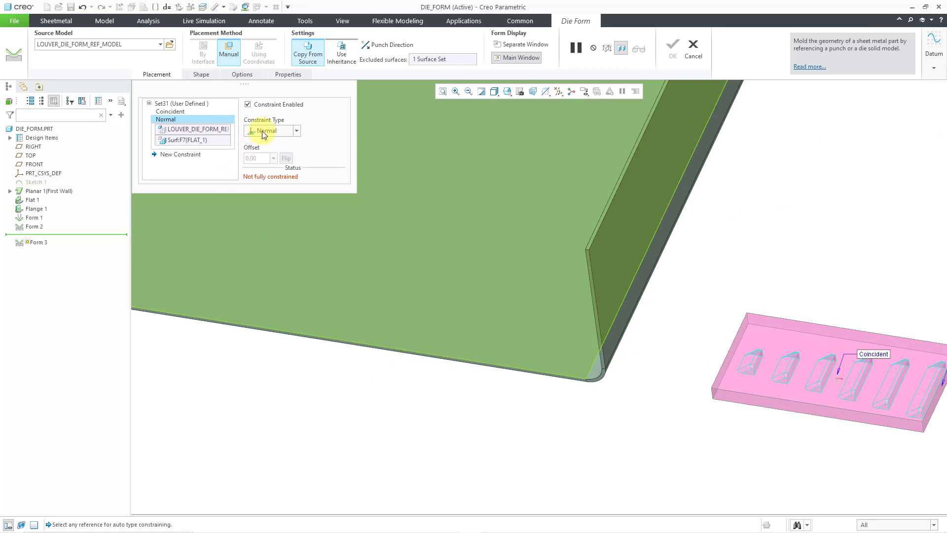
left_click(262, 131)
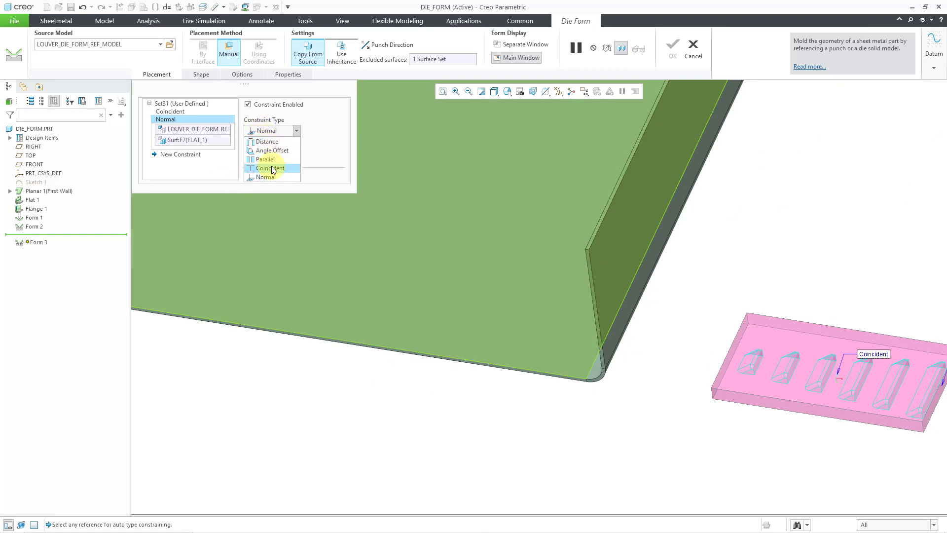
left_click(270, 168)
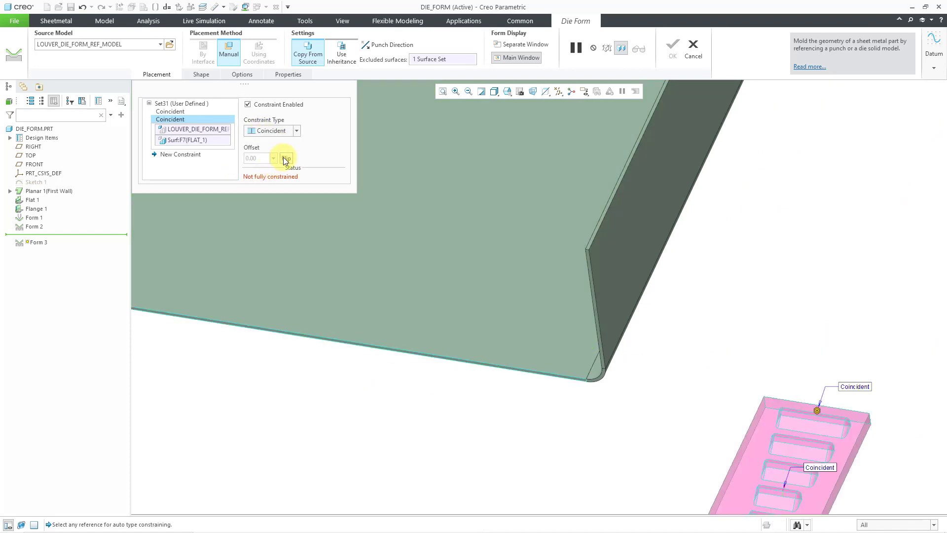
left_click(286, 158)
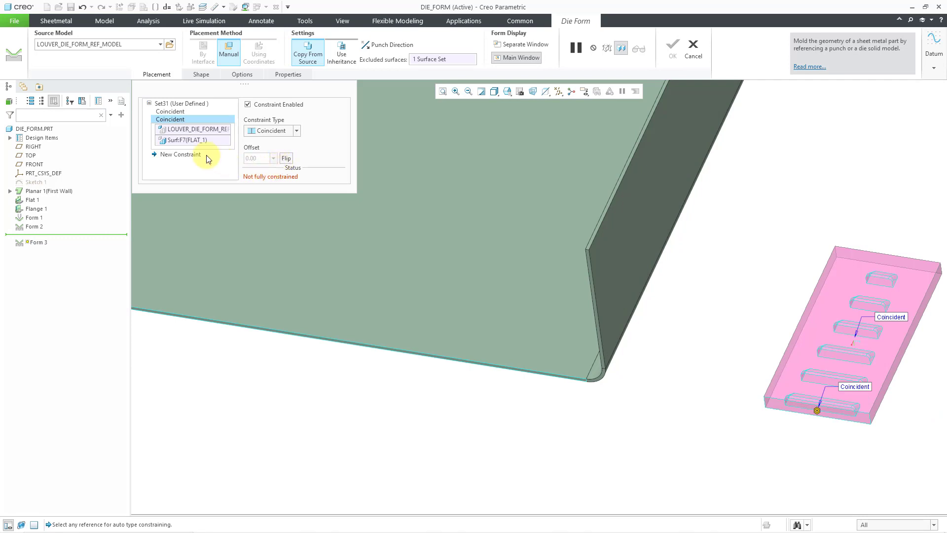
Step: Add a Distance constraint between the die block's long side face on the shared side and the tray's nearest side wall surface
left_click(199, 154)
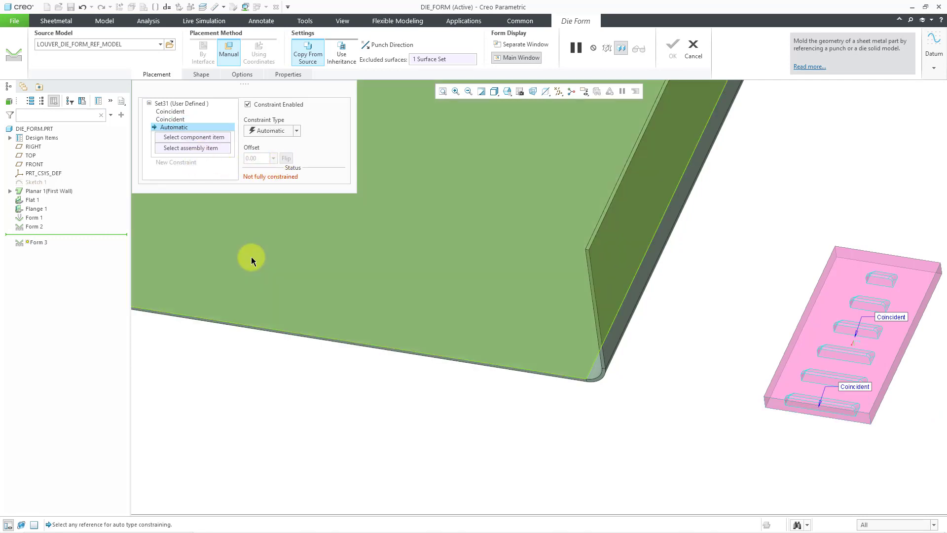
left_click(882, 394)
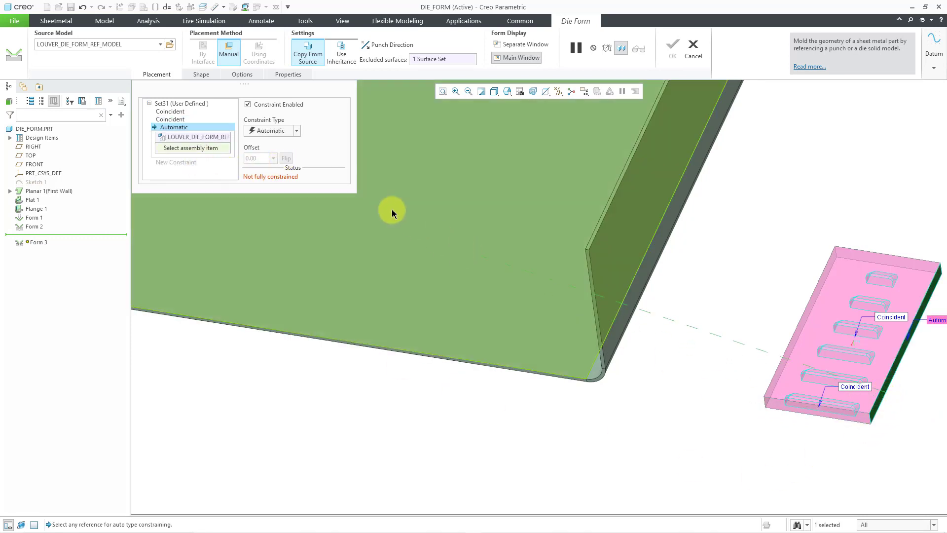
left_click(296, 130)
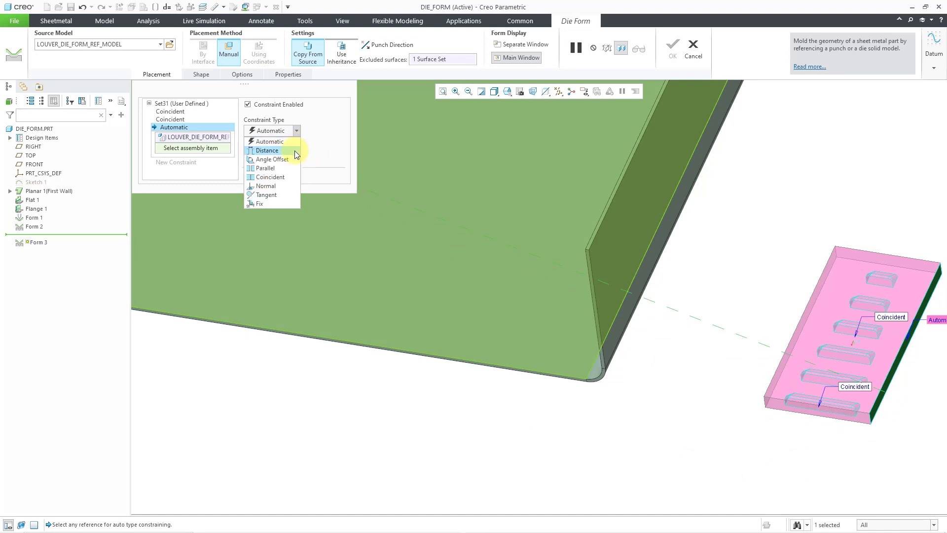
left_click(295, 153)
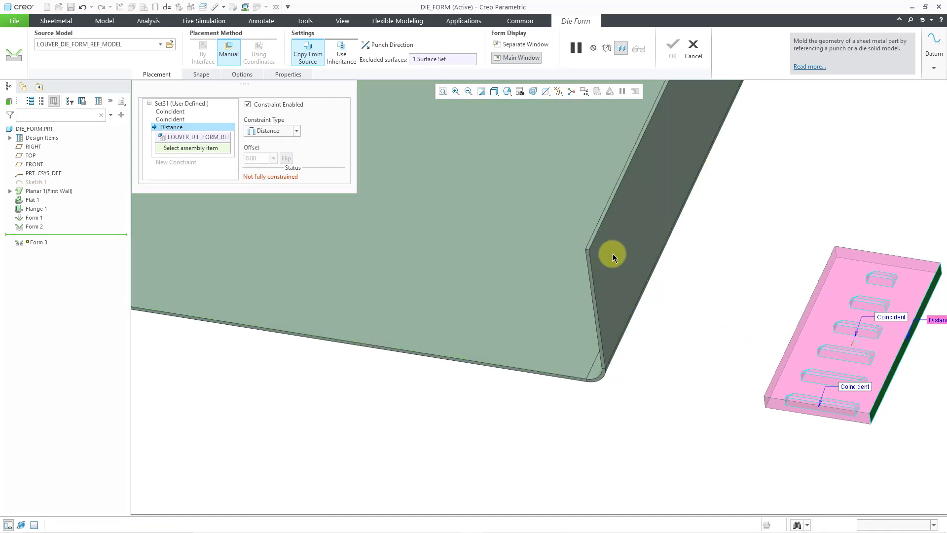
left_click(612, 254)
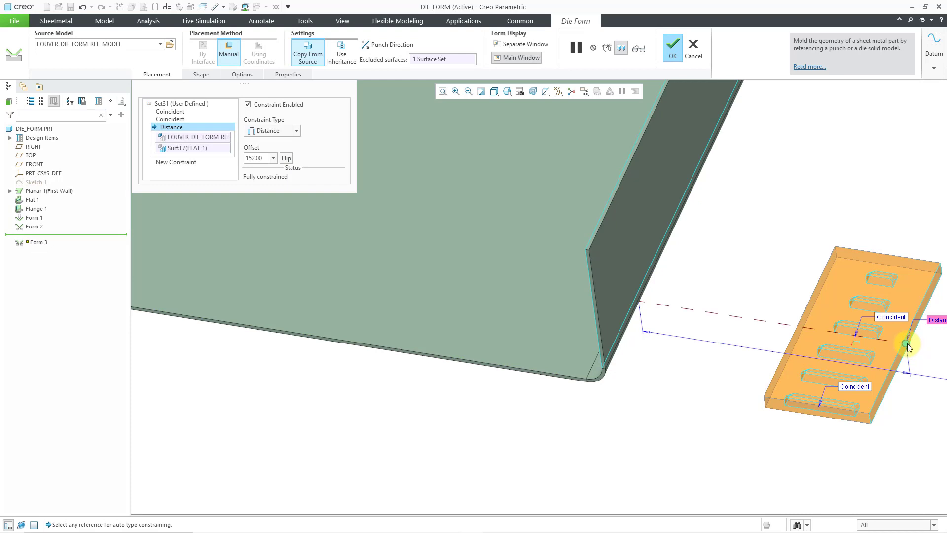
Step: Move the die block onto the tray floor and set its distance from the side wall to 100
left_click_drag(906, 345, 469, 287)
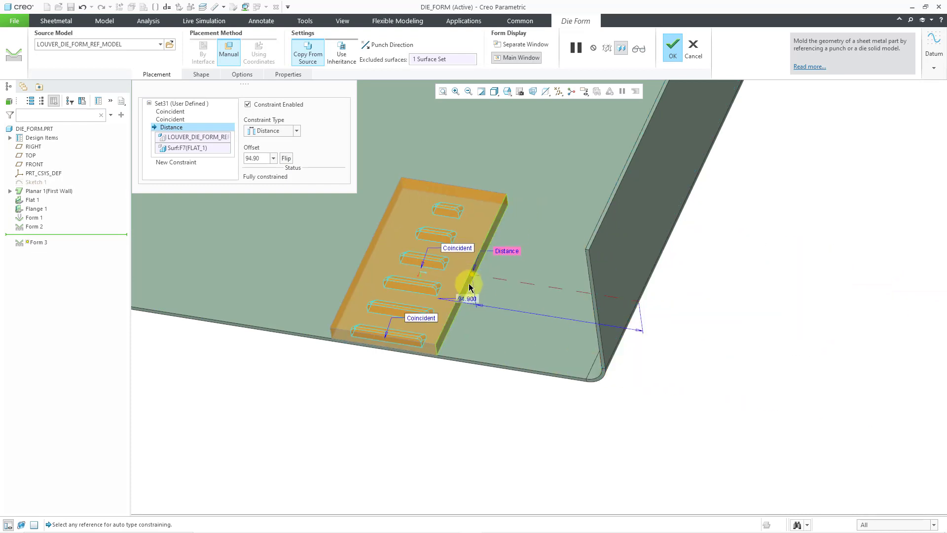
double_click(466, 299)
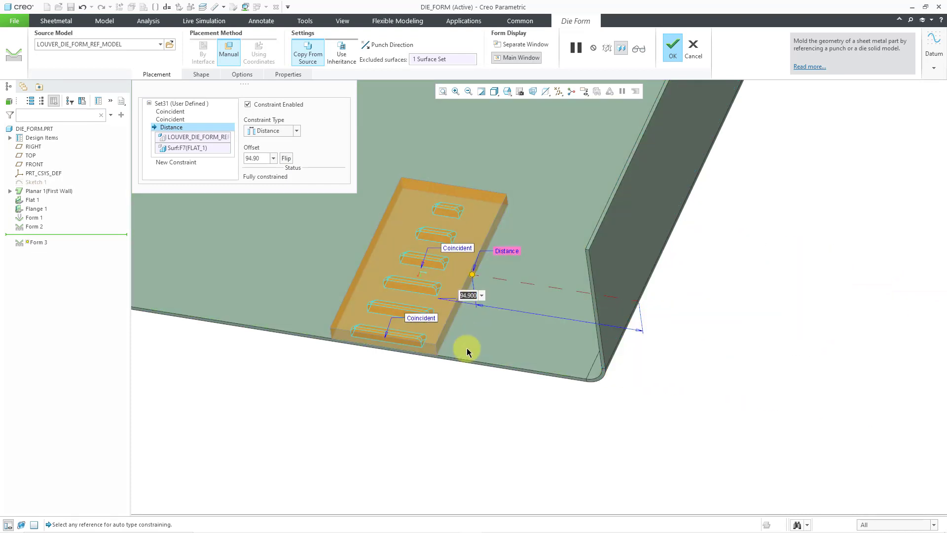
type("100")
key("Return")
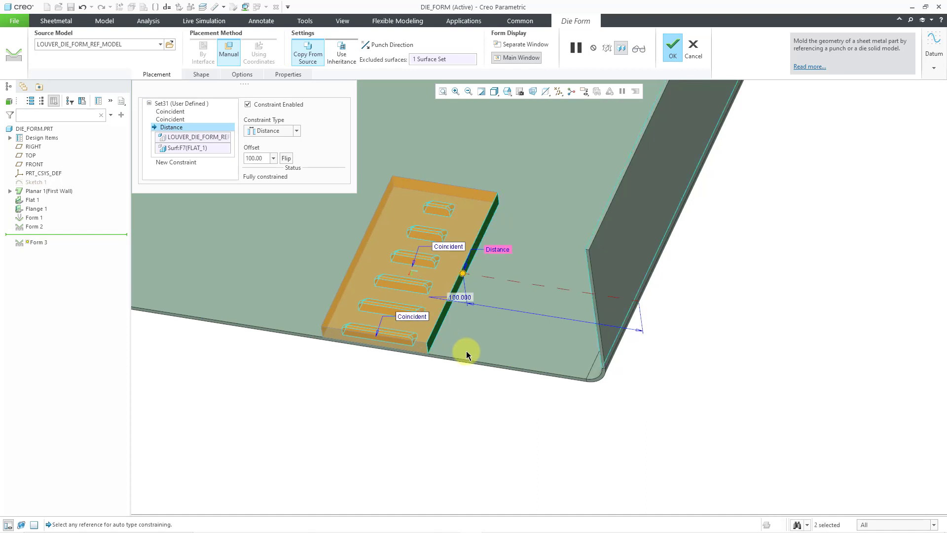
Step: Remove the Individual Surfaces set from the louver form's die shape
scroll(757, 353, "up", 1)
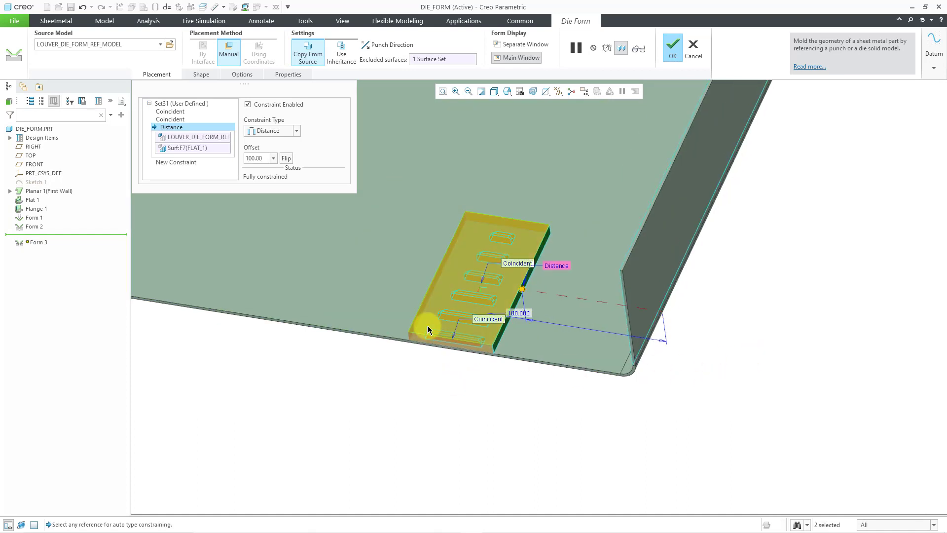
scroll(400, 349, "down", 1)
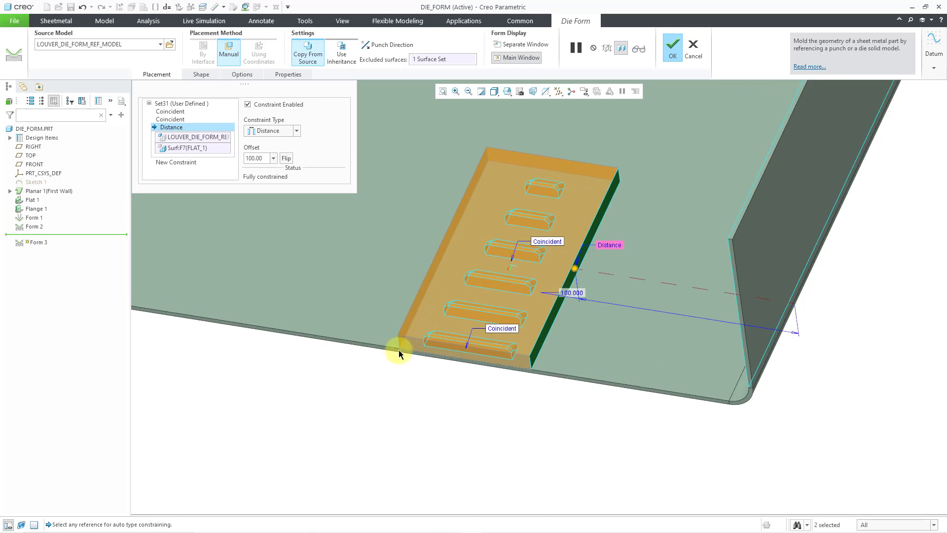
left_click(203, 75)
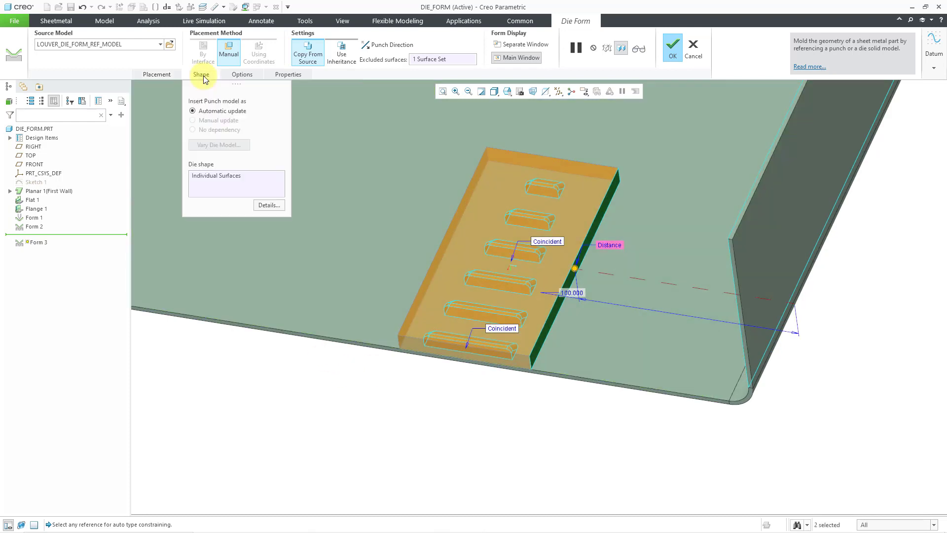
left_click(218, 176)
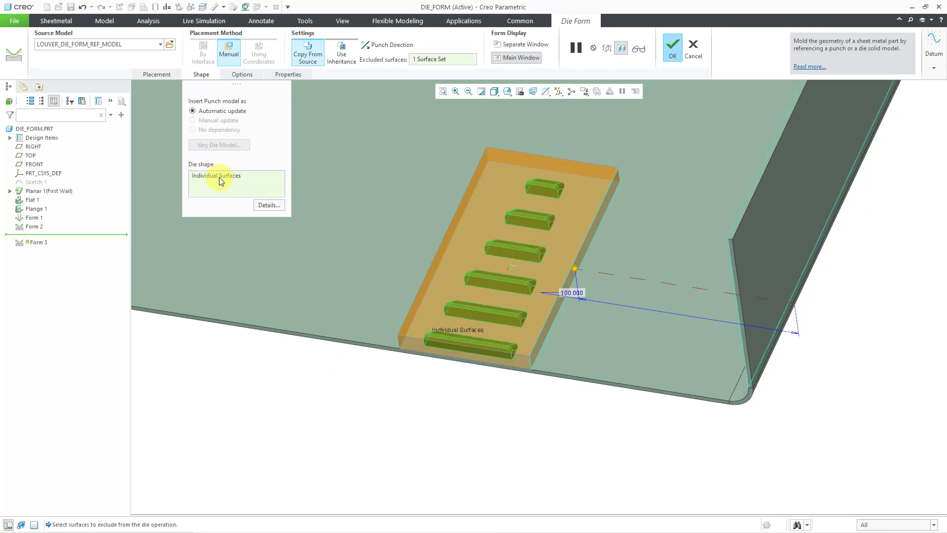
right_click(219, 176)
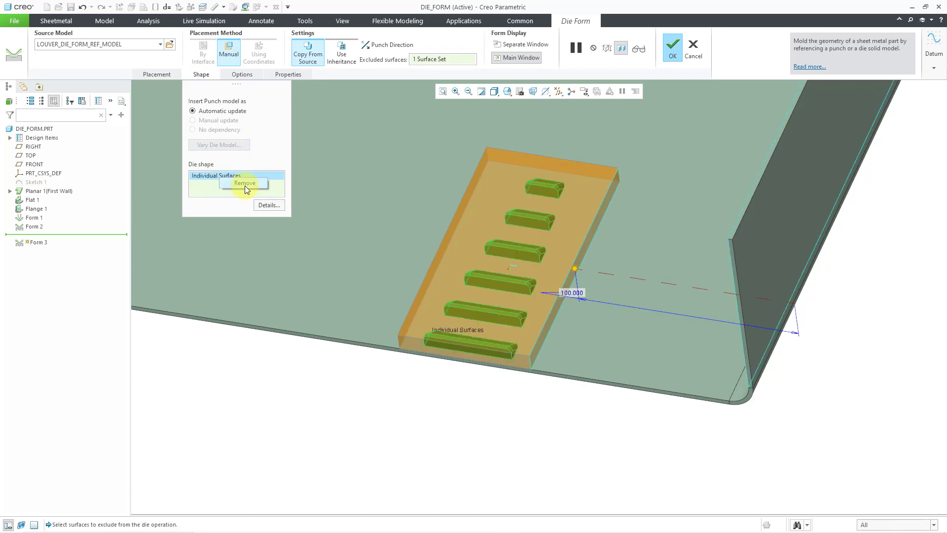
left_click(245, 186)
Step: Add a seed and boundary surface set to the die shape, anchored on the narrow flat surface of the second-longest louver cavity
scroll(444, 316, "down", 8)
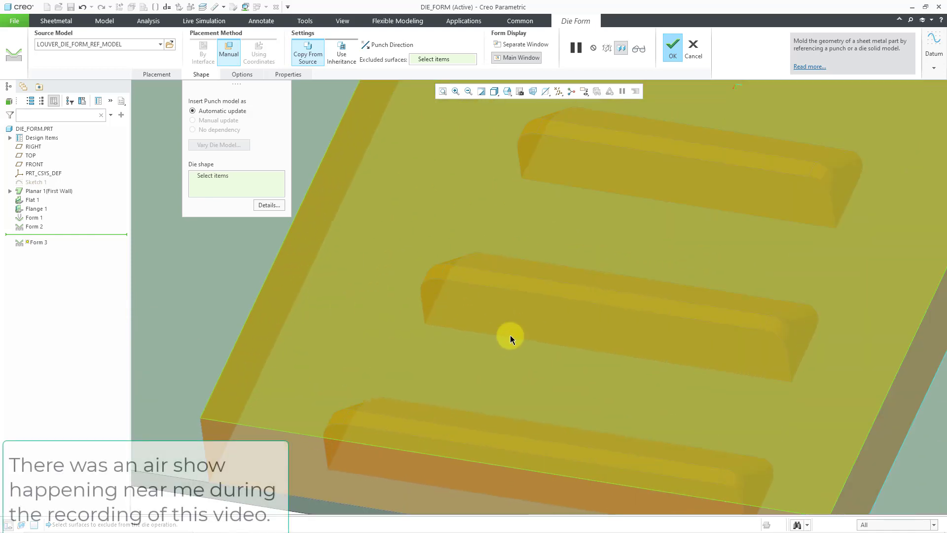
left_click(269, 206)
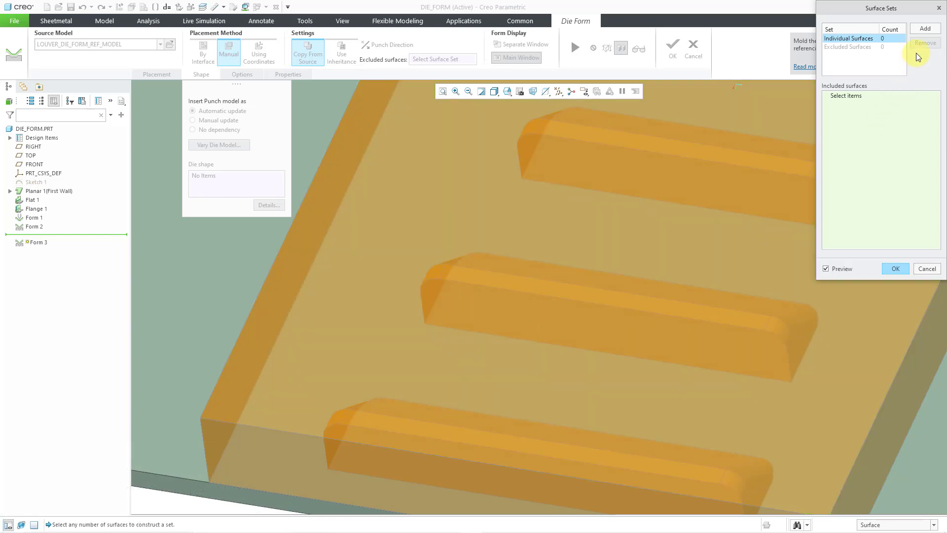
left_click(925, 30)
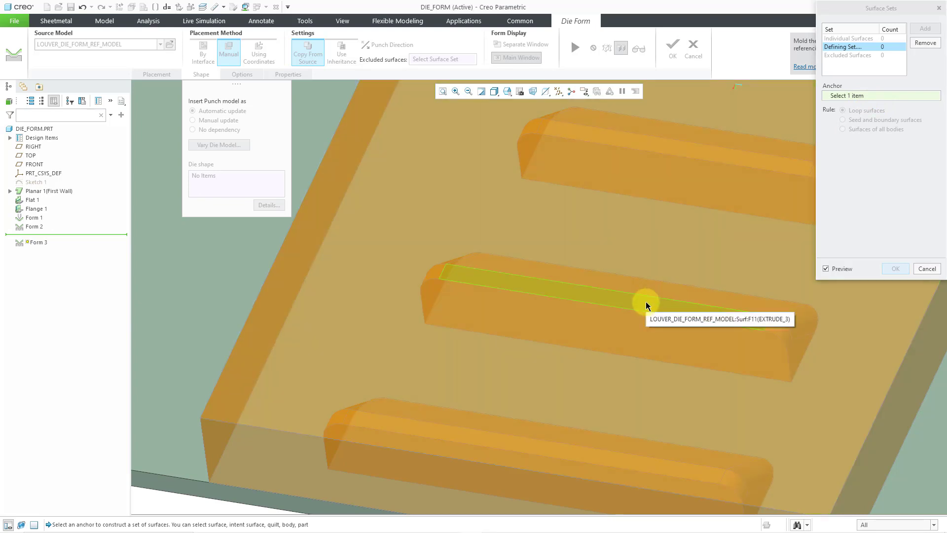
left_click(647, 306)
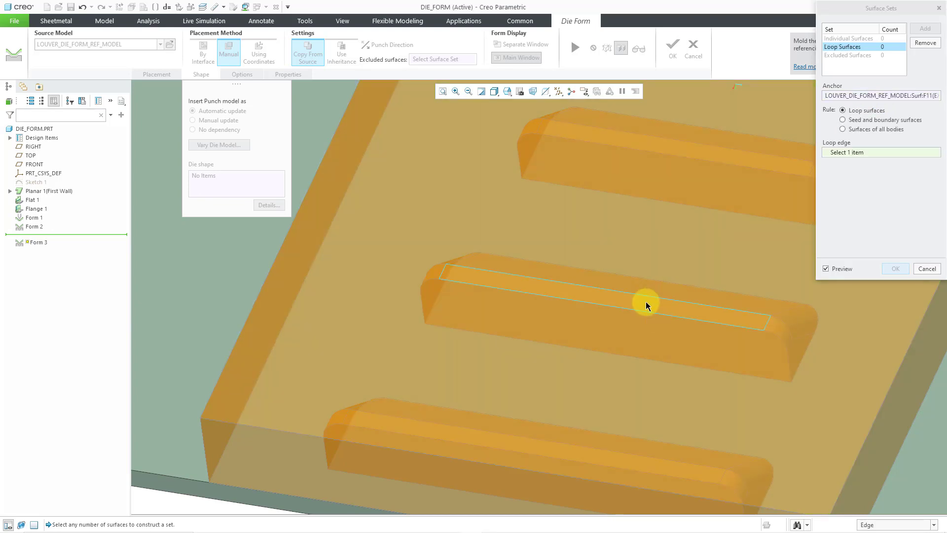
left_click(877, 120)
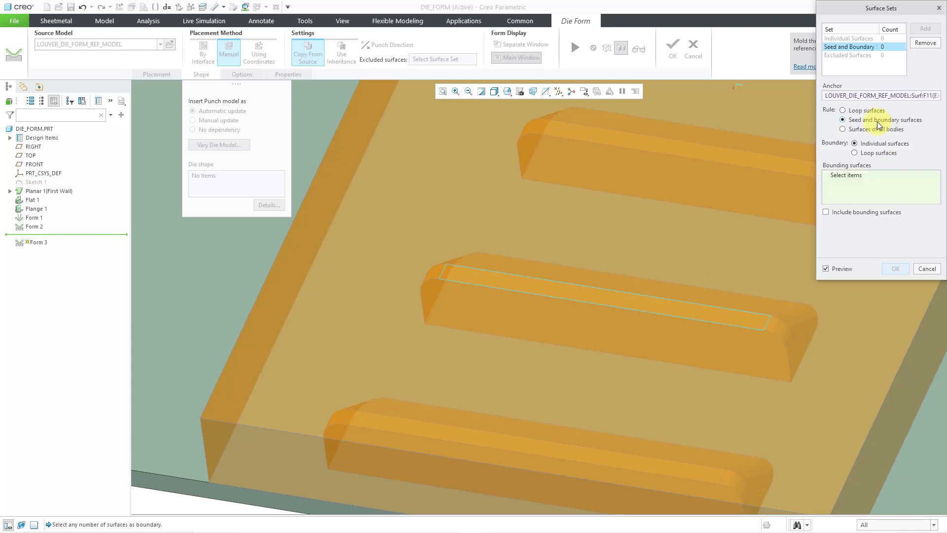
left_click(753, 263)
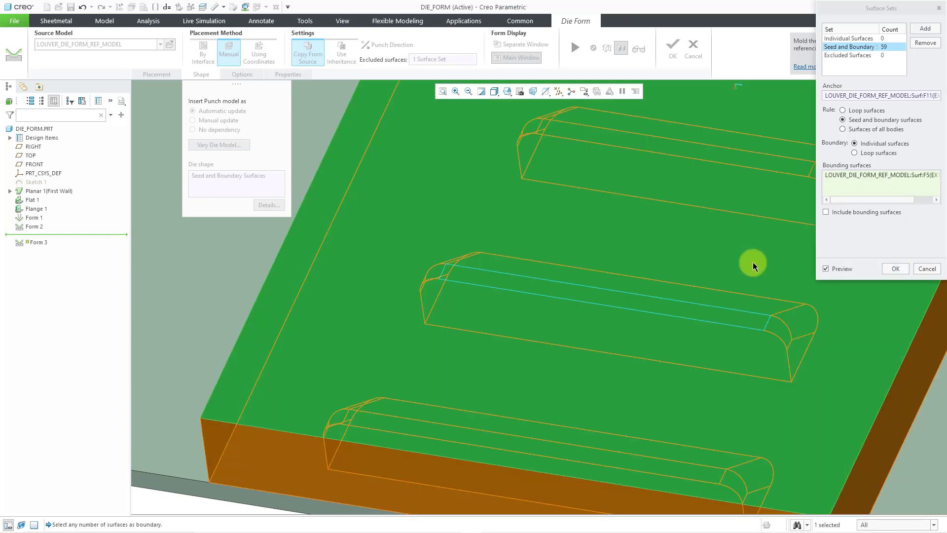
scroll(724, 241, "down", 2)
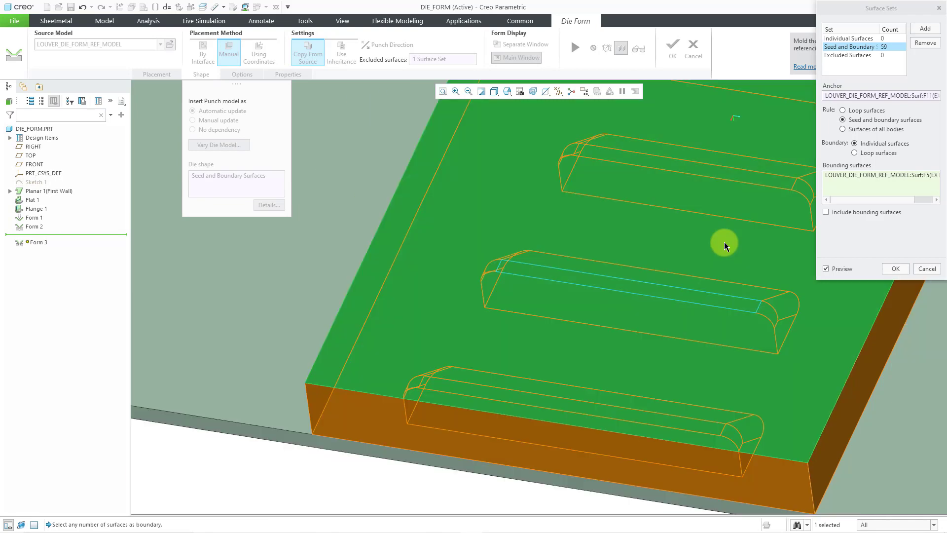
right_click(862, 179)
left_click(885, 184)
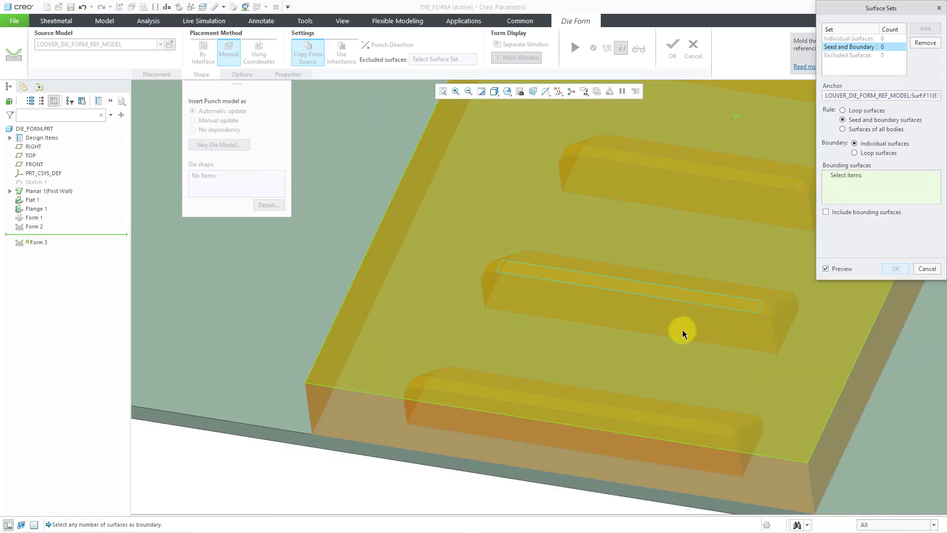
Step: Use the die block's outer faces as the bounding surfaces and accept the seed and boundary set
left_click(788, 366)
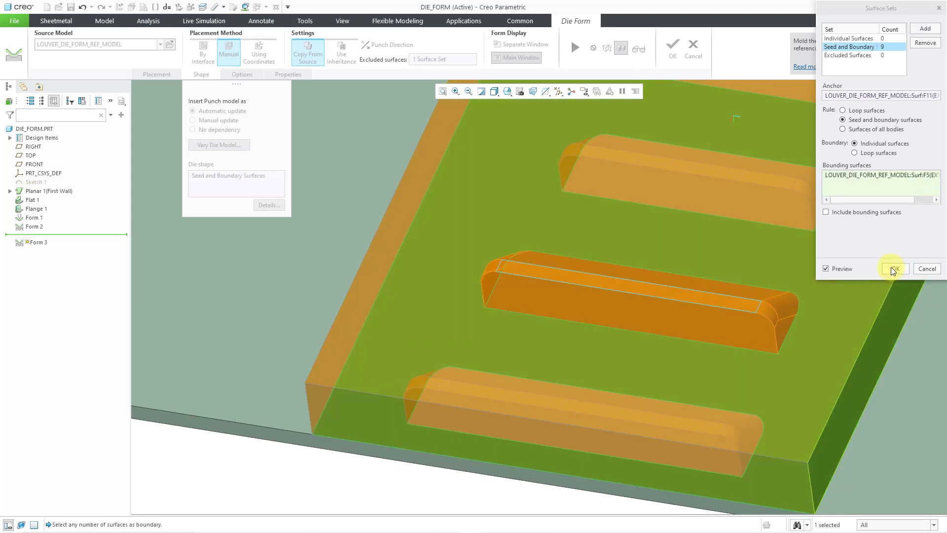
left_click(893, 269)
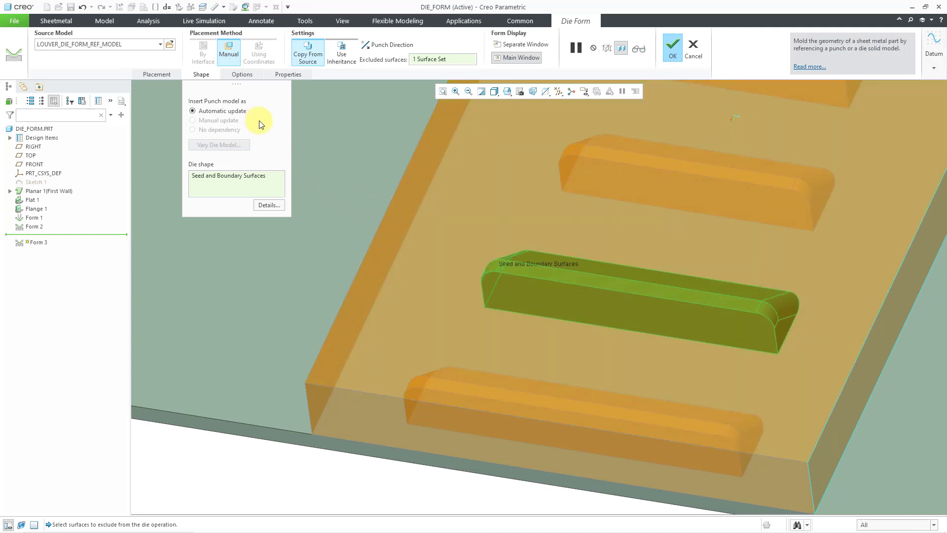
Step: Exclude the long vertical front face of the chosen louver cavity from the form and complete the die form
left_click(242, 74)
left_click(244, 166)
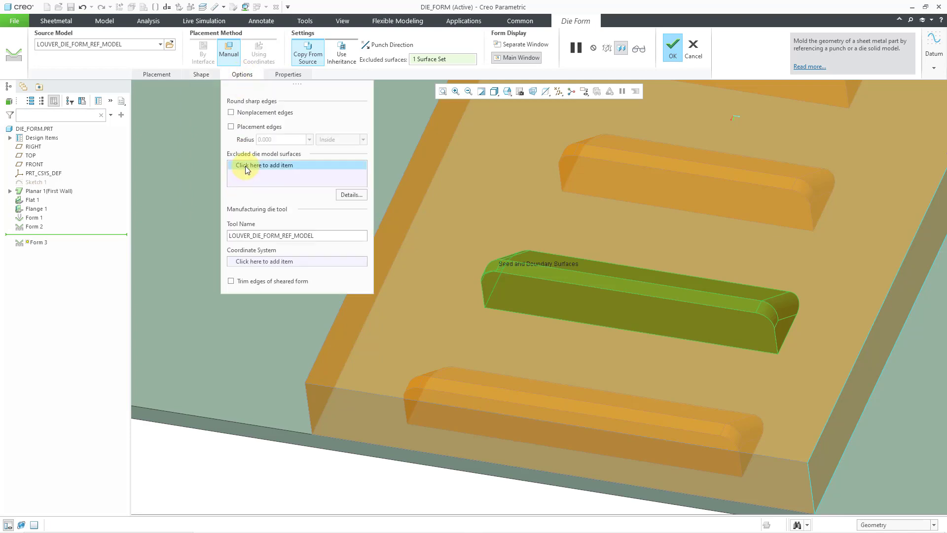
left_click(600, 297)
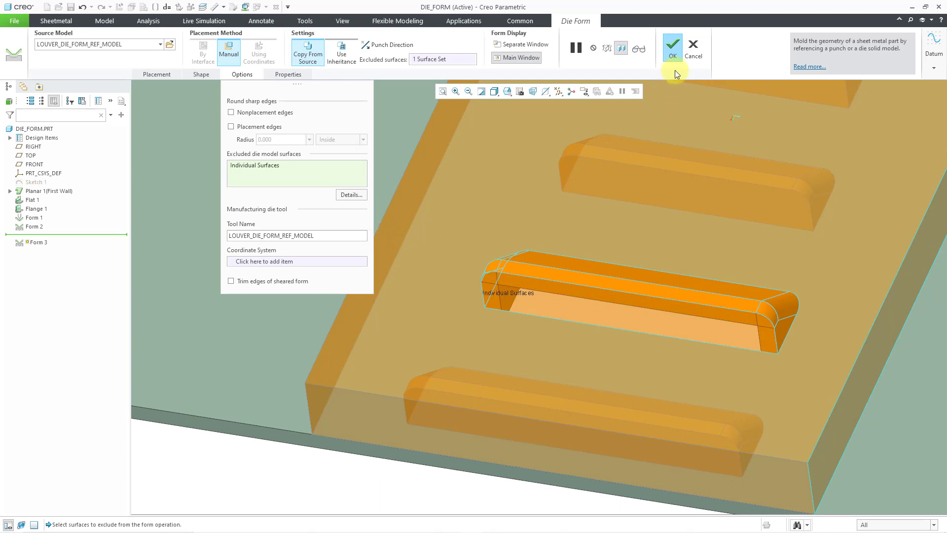
left_click(672, 51)
scroll(638, 180, "down", 3)
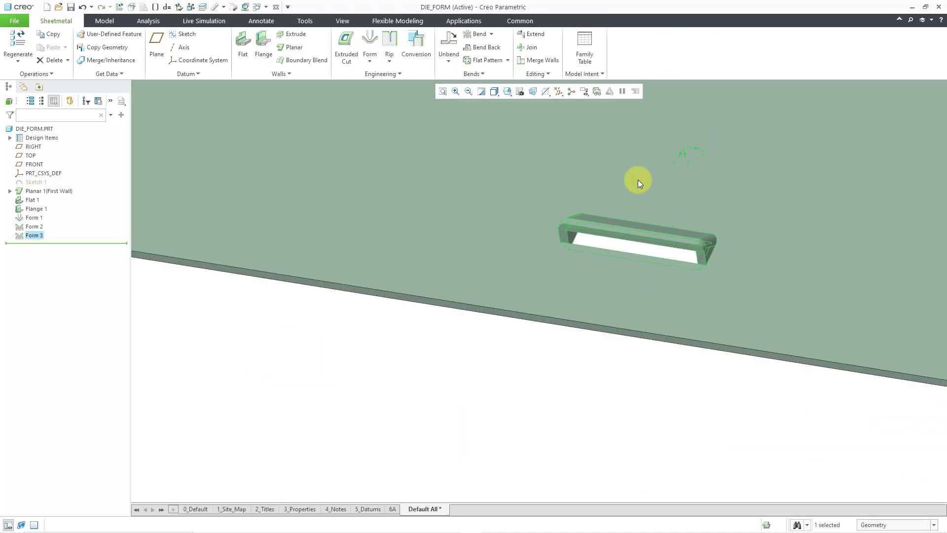
left_click(583, 397)
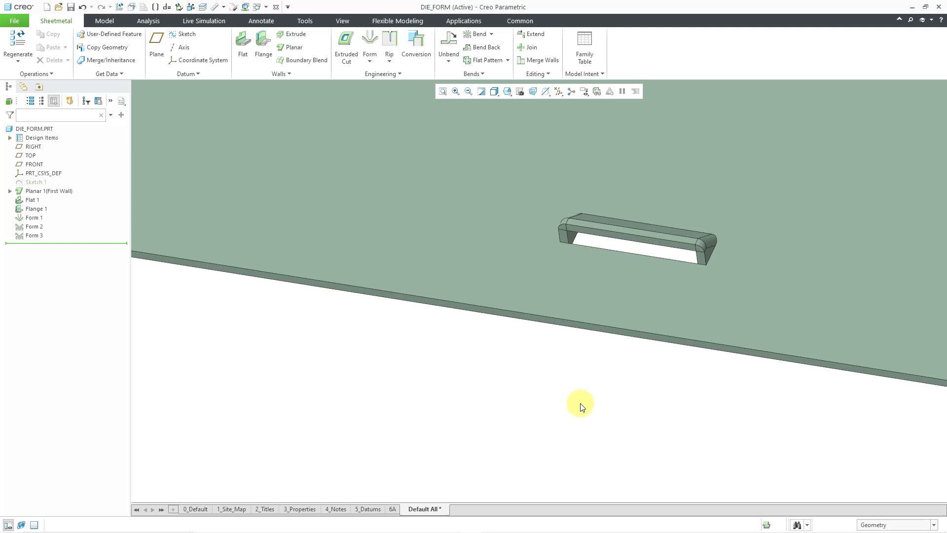
Step: Switch to the DIE_FORM_ANNOTATION.PRT model window
scroll(622, 416, "down", 5)
scroll(623, 420, "down", 2)
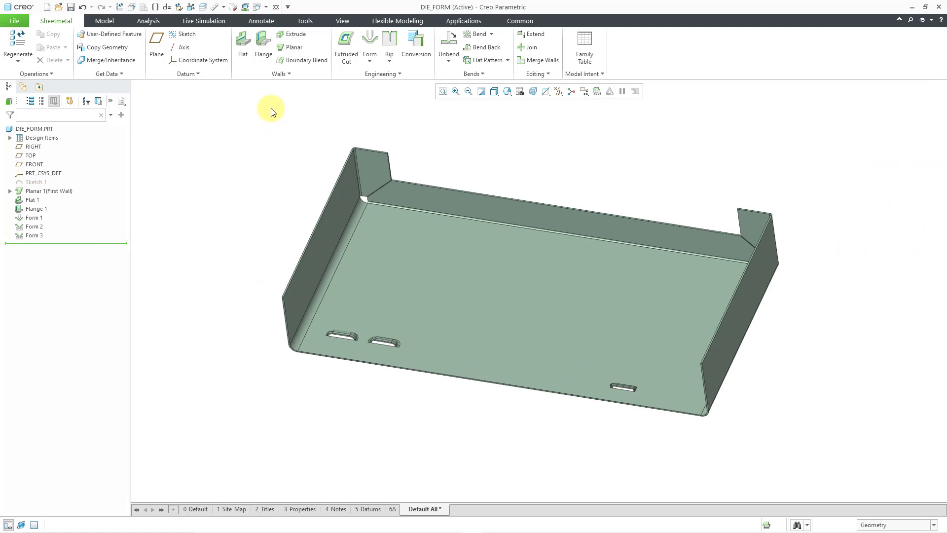
left_click(267, 8)
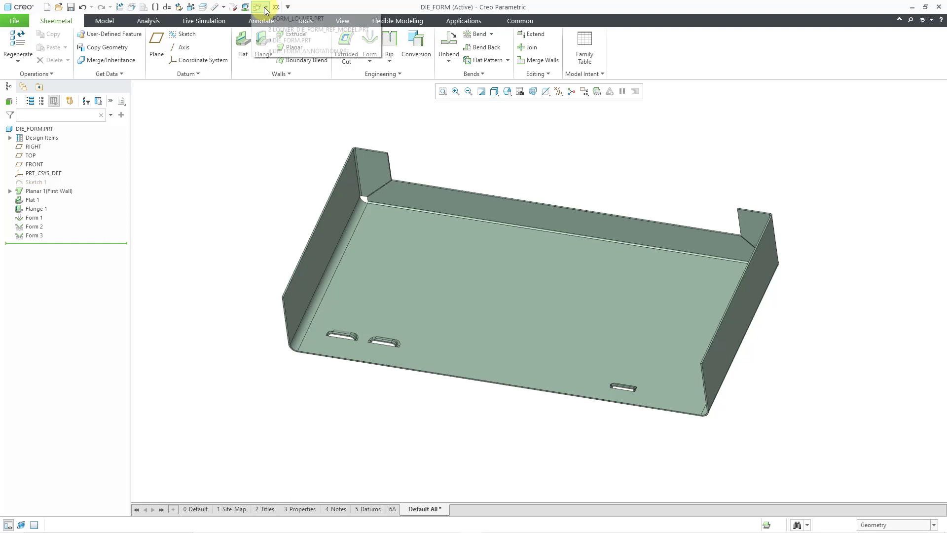
left_click(282, 52)
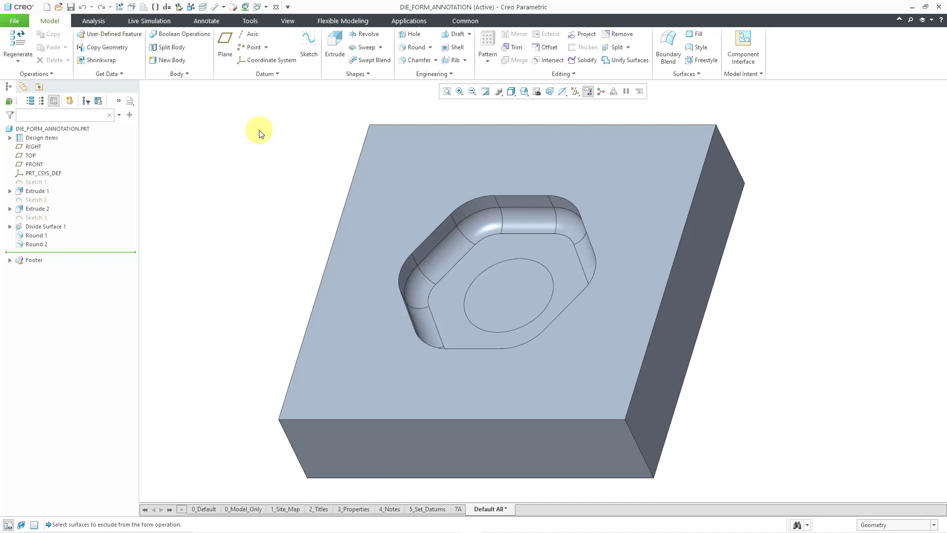
Step: Start an annotation feature on the die block and add a form model annotation element to it
left_click(202, 21)
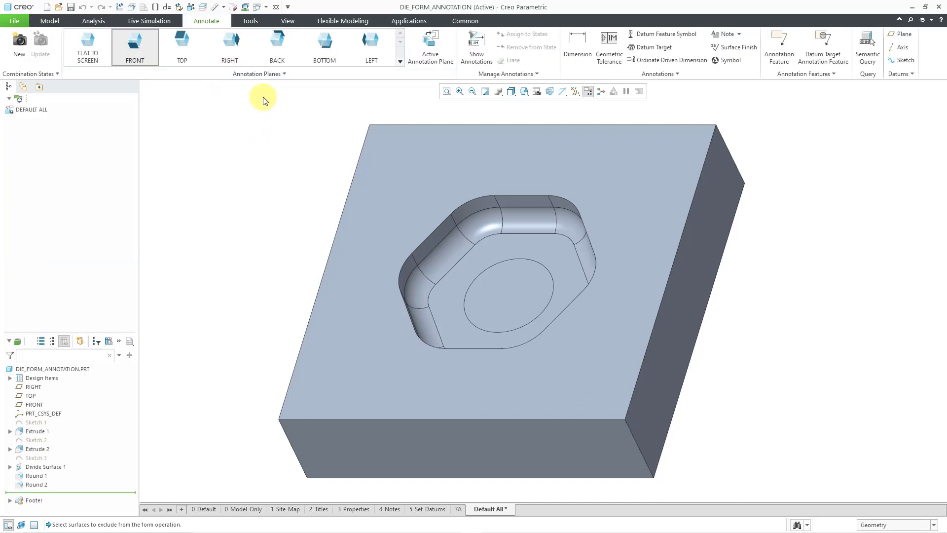
left_click(784, 50)
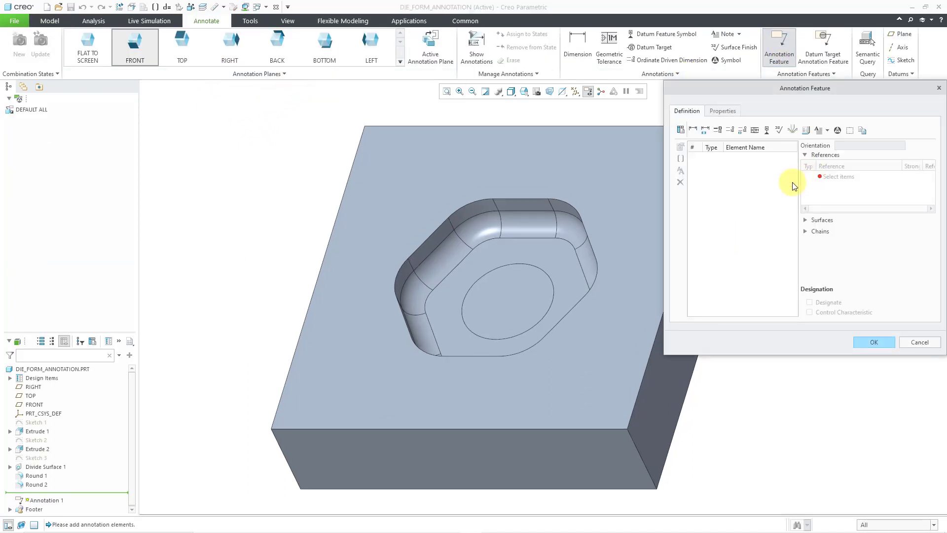
left_click(792, 130)
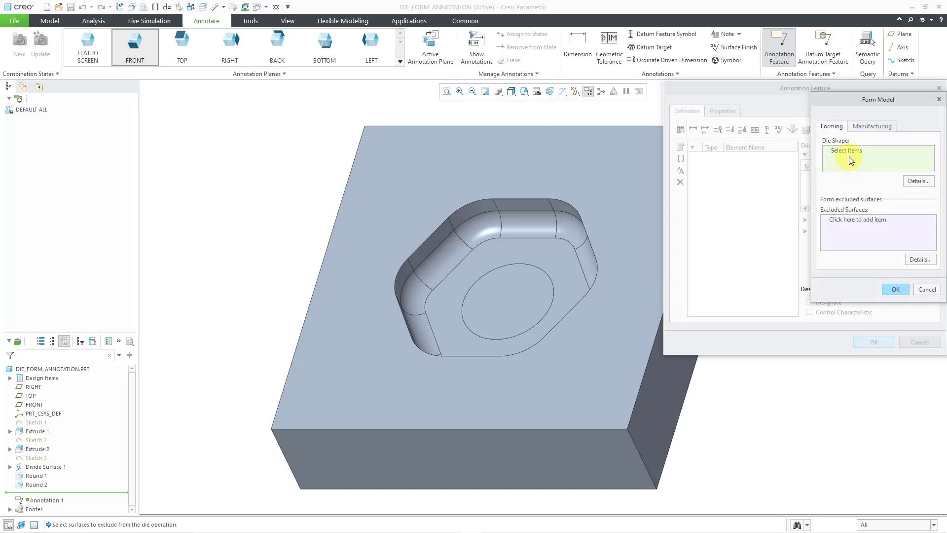
Step: Define the die shape as a seed and boundary surface set, anchored on the circular cavity floor face and bounded by the block's top face
left_click(917, 182)
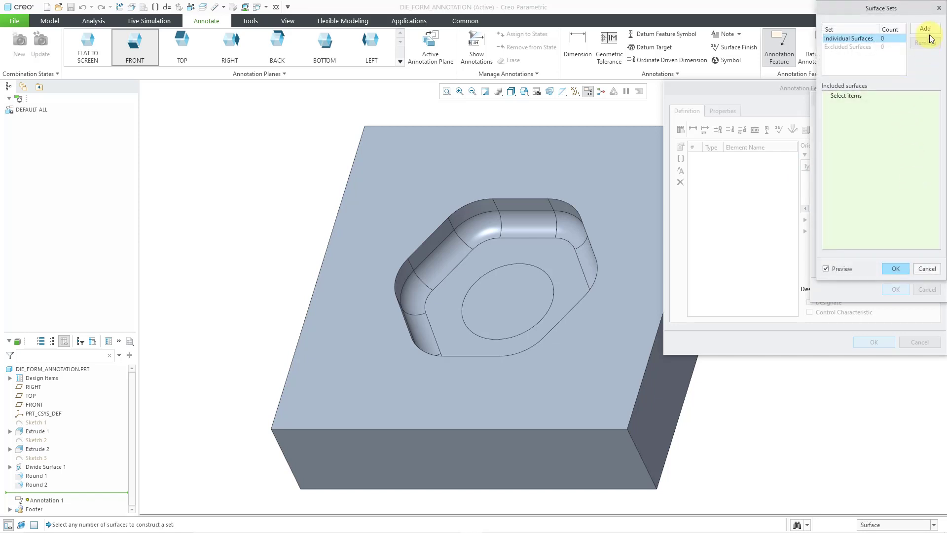
left_click(925, 30)
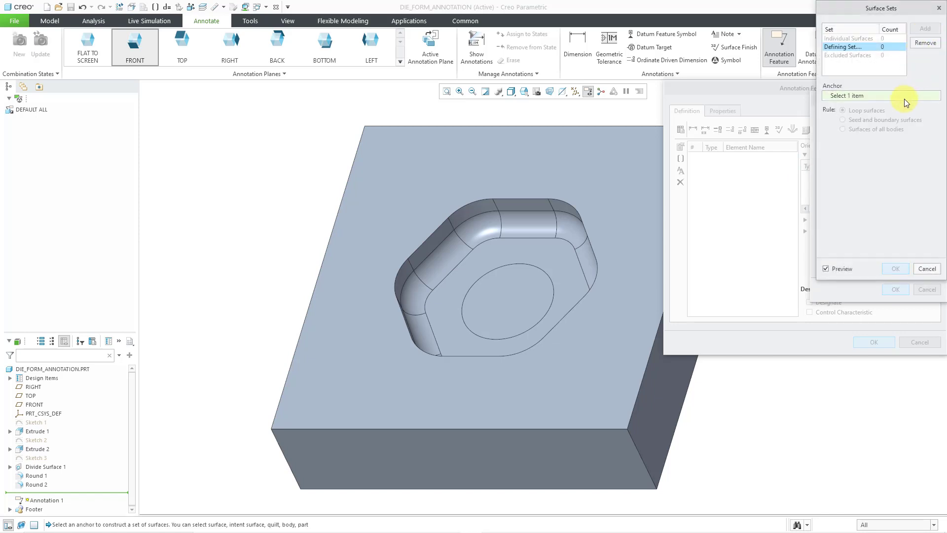
left_click(525, 285)
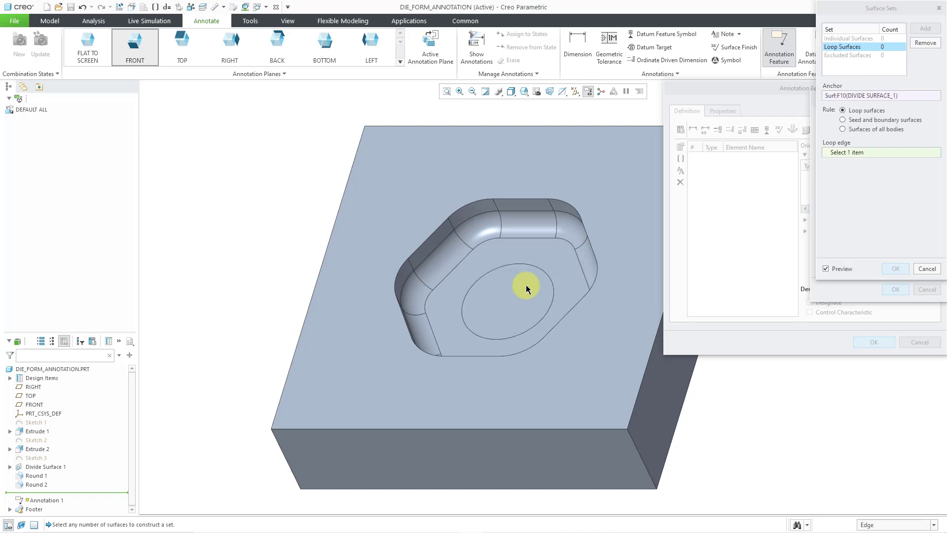
left_click(860, 120)
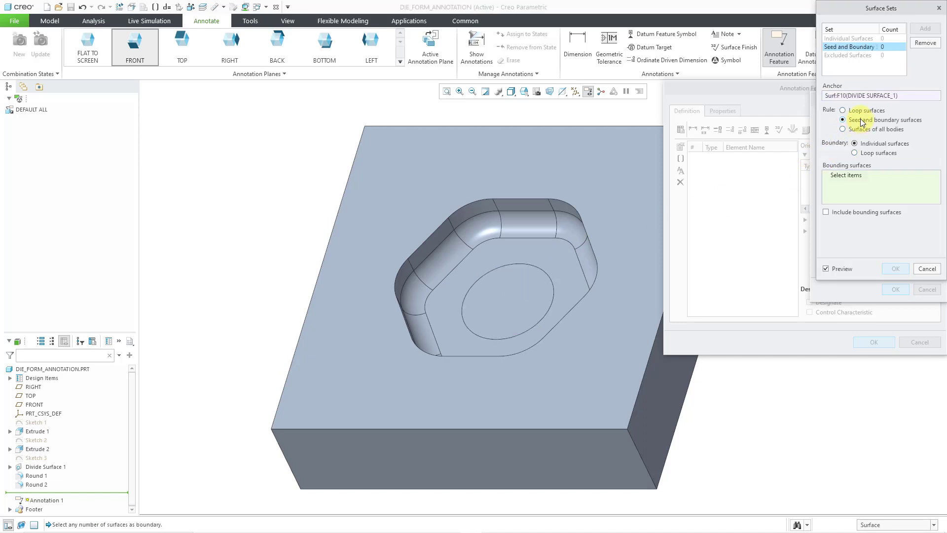
left_click(626, 152)
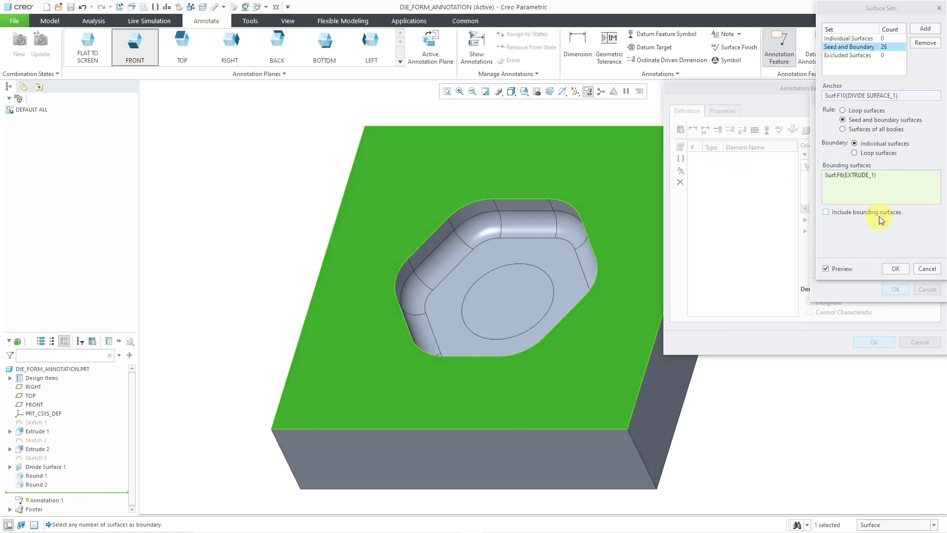
left_click(897, 268)
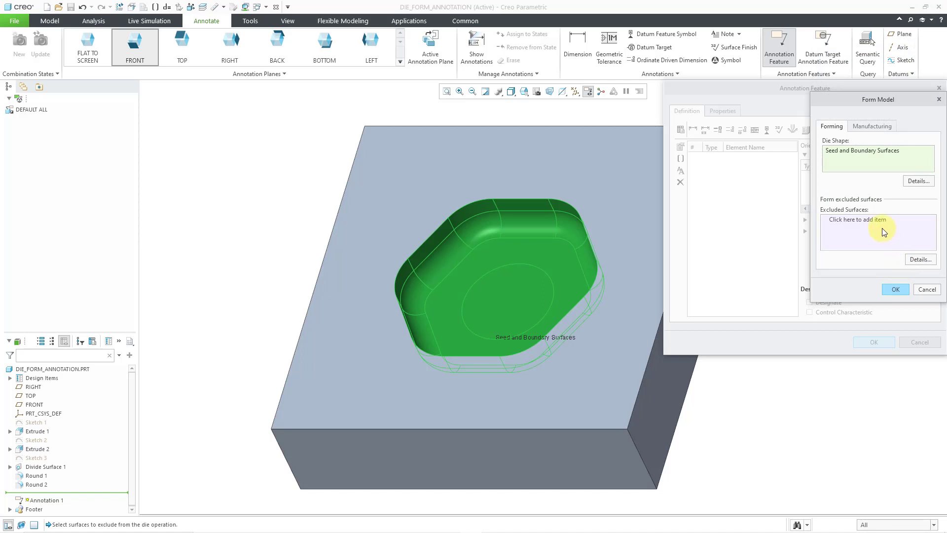
Step: Exclude the circular face on the cavity floor from the form, check the surface references, and complete the annotation feature
left_click(864, 220)
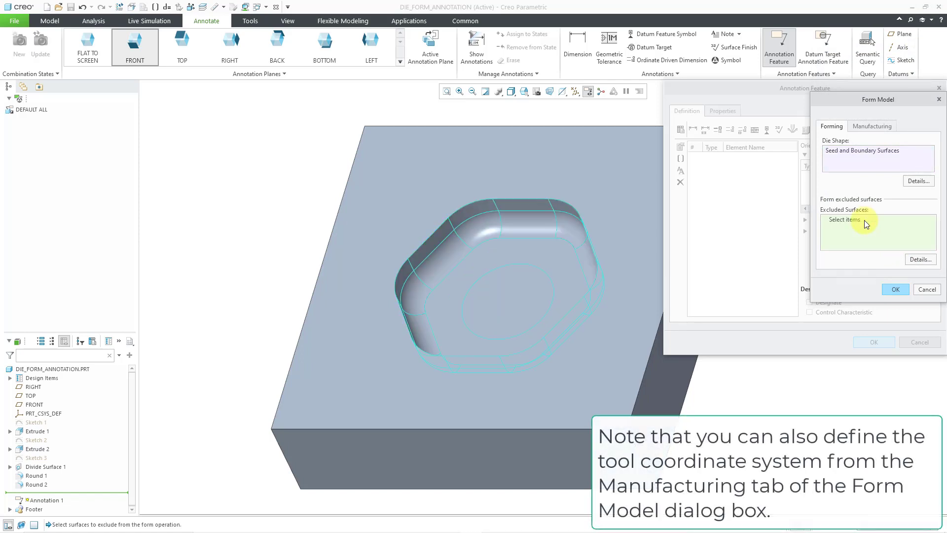
left_click(506, 290)
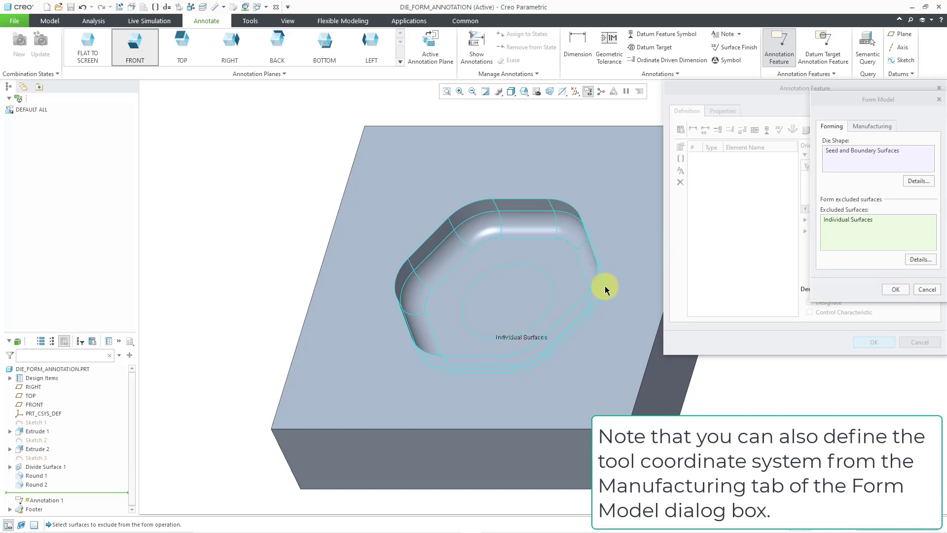
left_click(895, 289)
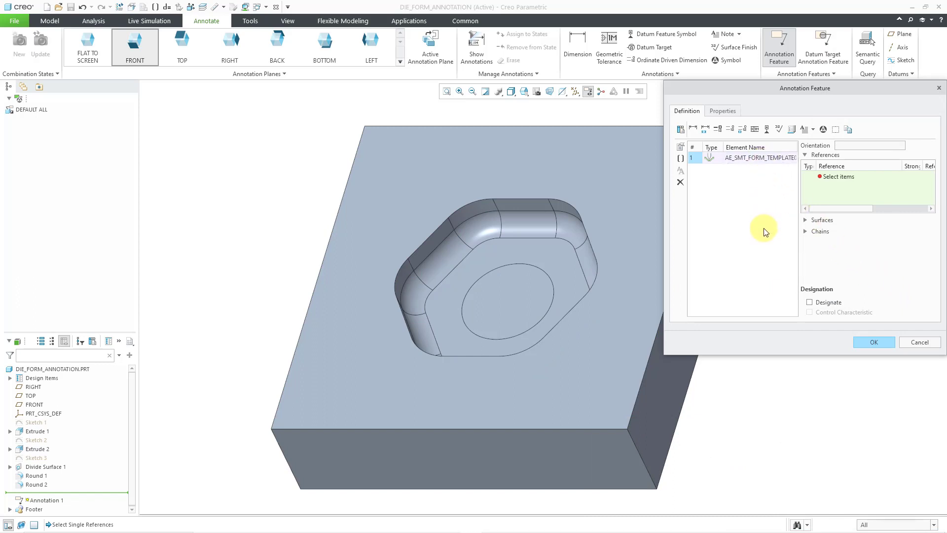
left_click(805, 220)
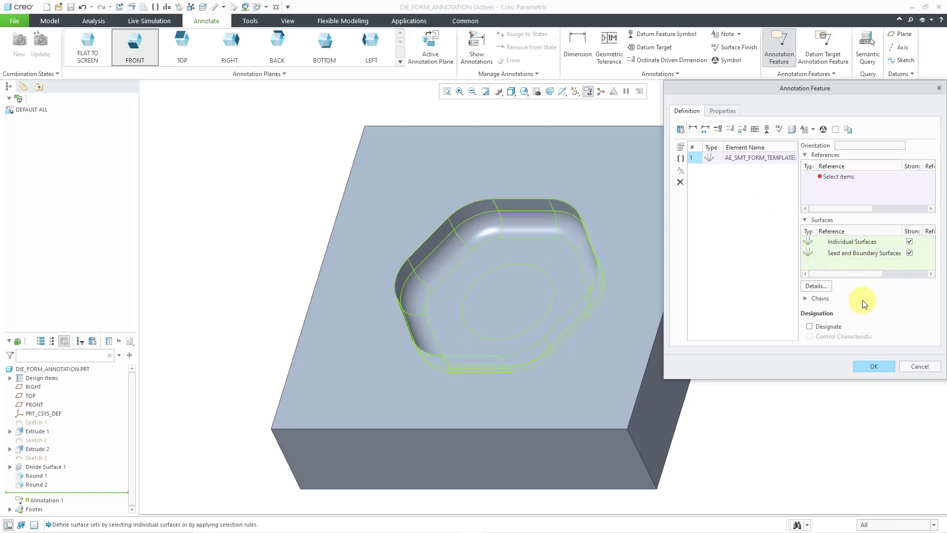
left_click(874, 366)
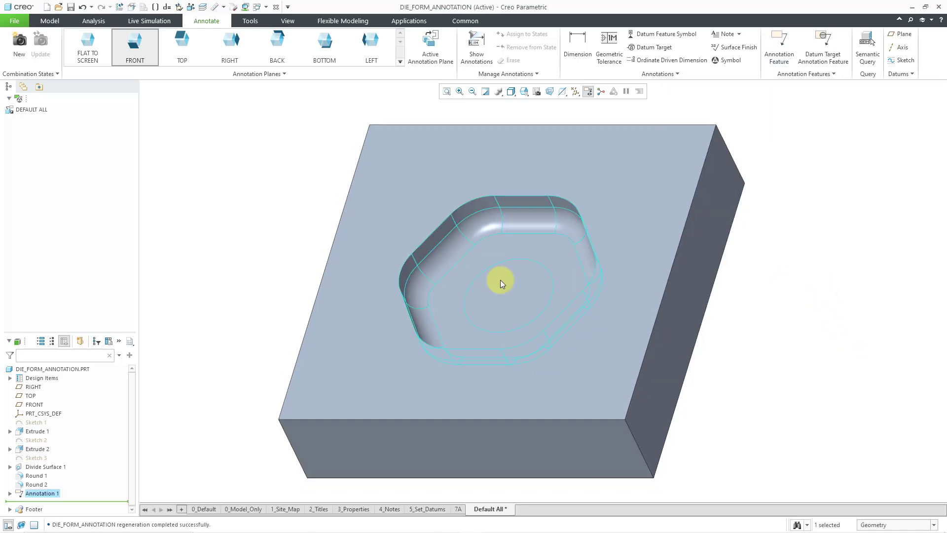
Step: Return to the modeling commands and expand Annotation 1 in the model tree to view its form element
left_click(51, 19)
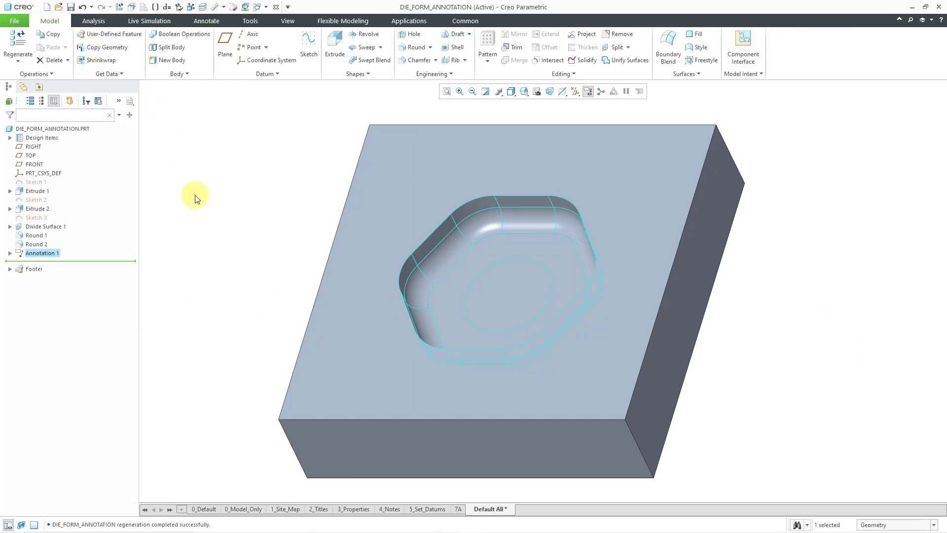
left_click(11, 253)
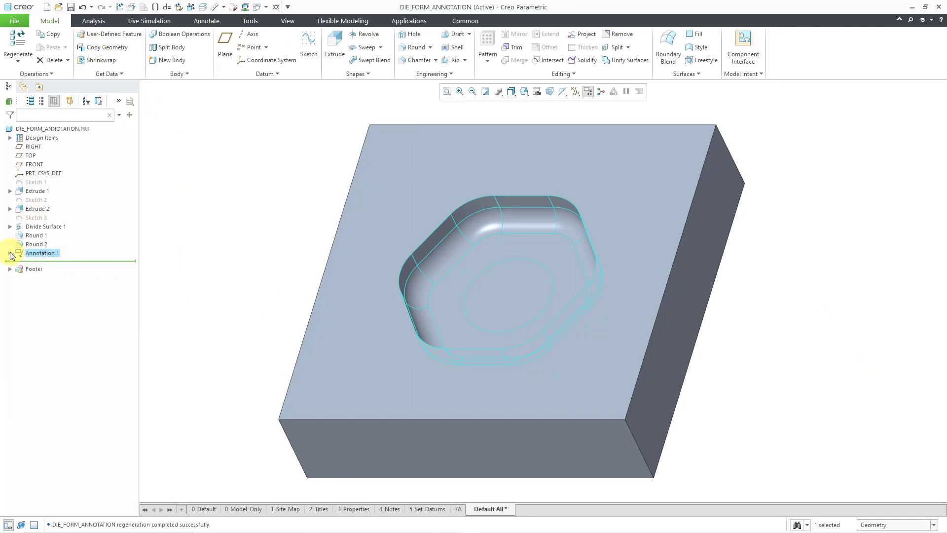
left_click(257, 241)
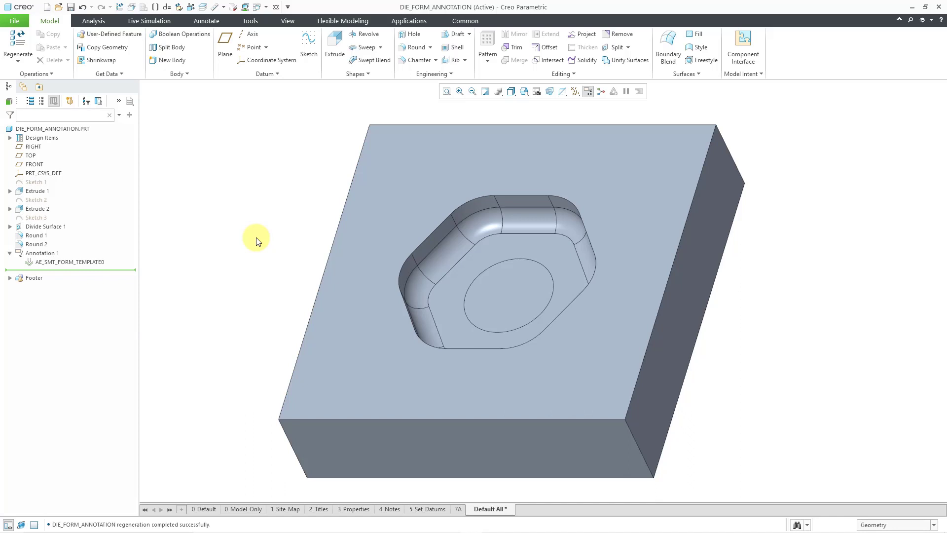